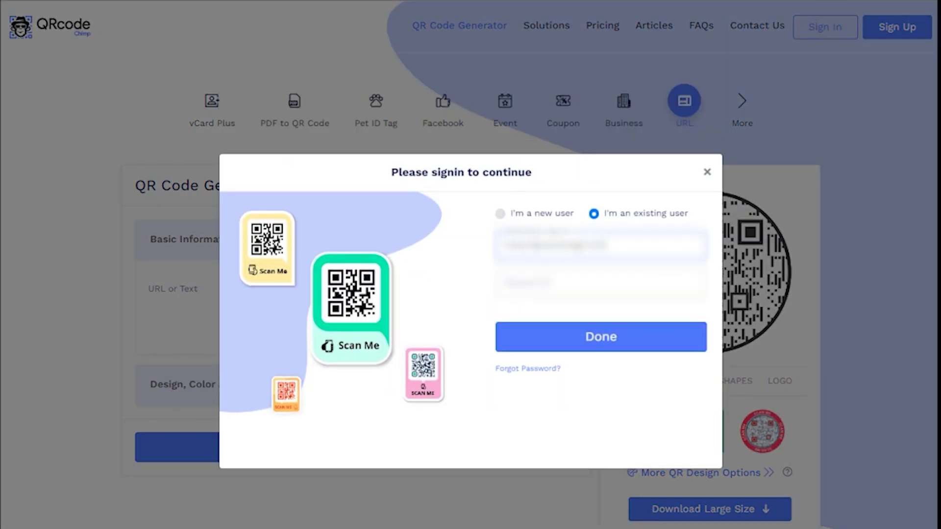
Step: Submit the existing-user e-mail and password to sign in
{"action": "key", "text": "Return"}
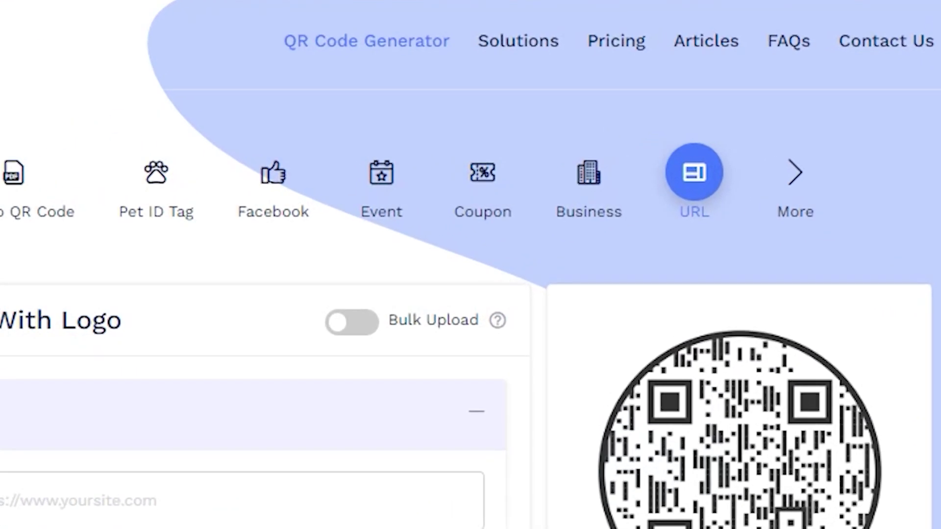
Step: Scroll through the QR code solution cards under Solutions
{"action": "left_click", "coordinate": [518, 41]}
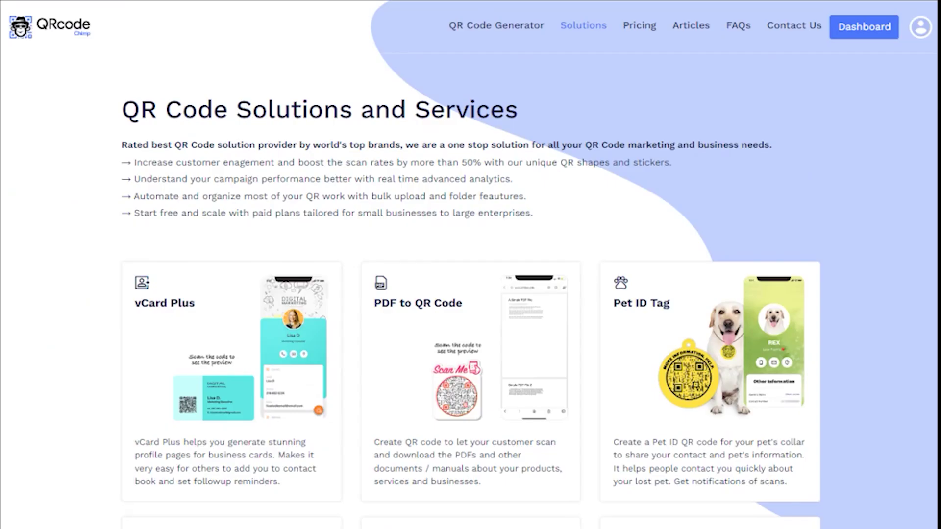
{"action": "scroll", "coordinate": [471, 264], "scroll_direction": "down", "scroll_amount": 10}
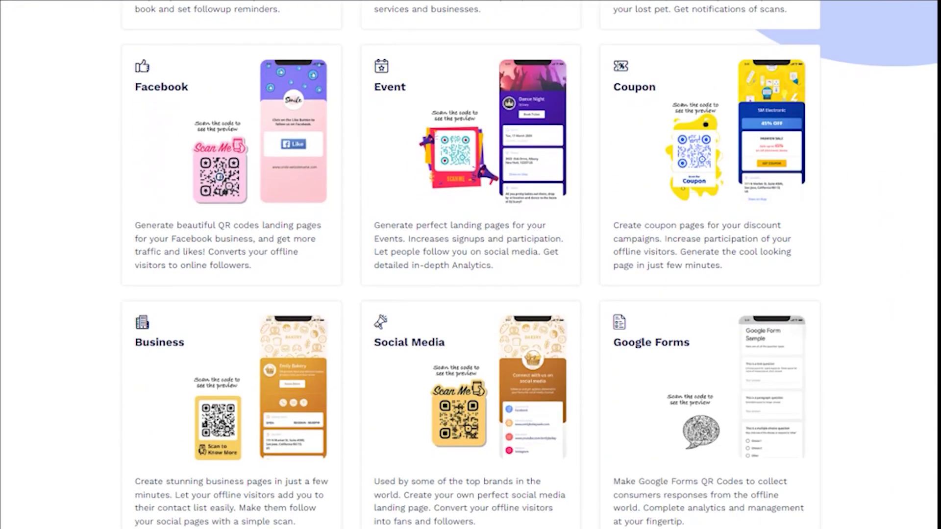
{"action": "scroll", "coordinate": [470, 264], "scroll_direction": "down", "scroll_amount": 7}
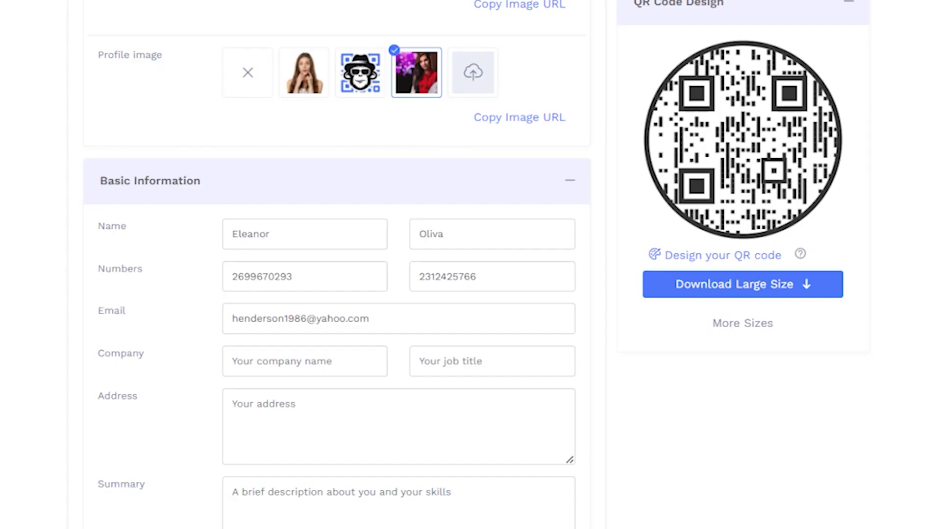
Step: Enter company 'Luxury', job title 'Furniture finisher', the postal address, and summary 'Specialized in production occupations'
{"action": "left_click", "coordinate": [304, 361]}
{"action": "type", "text": "Luxury wood works"}
{"action": "left_click", "coordinate": [491, 361]}
{"action": "type", "text": "Furni"}
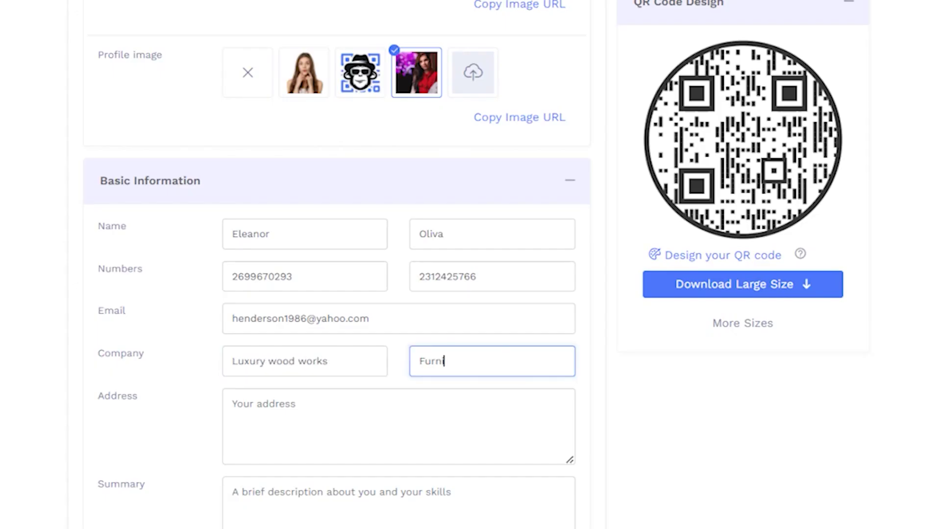
{"action": "type", "text": "ture finisher"}
{"action": "left_click", "coordinate": [398, 426]}
{"action": "left_click", "coordinate": [399, 500]}
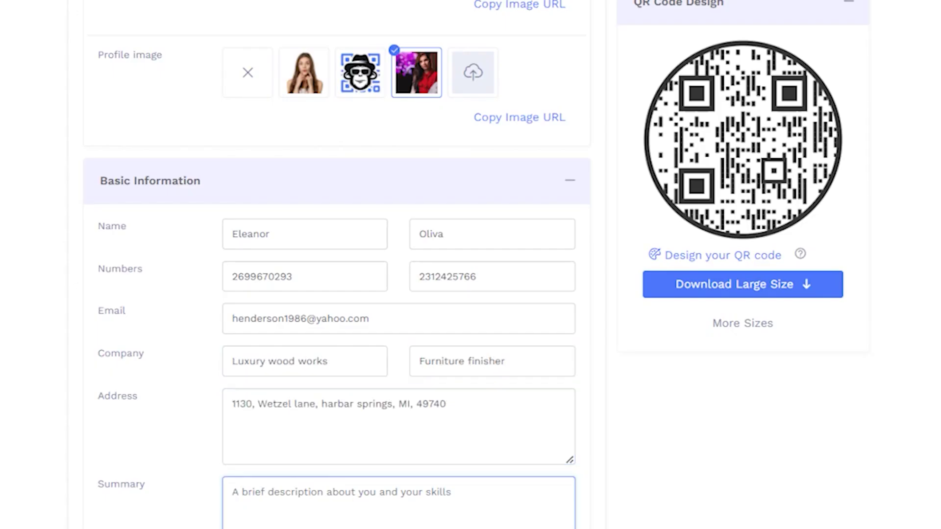
{"action": "type", "text": "Specialized in production occupations"}
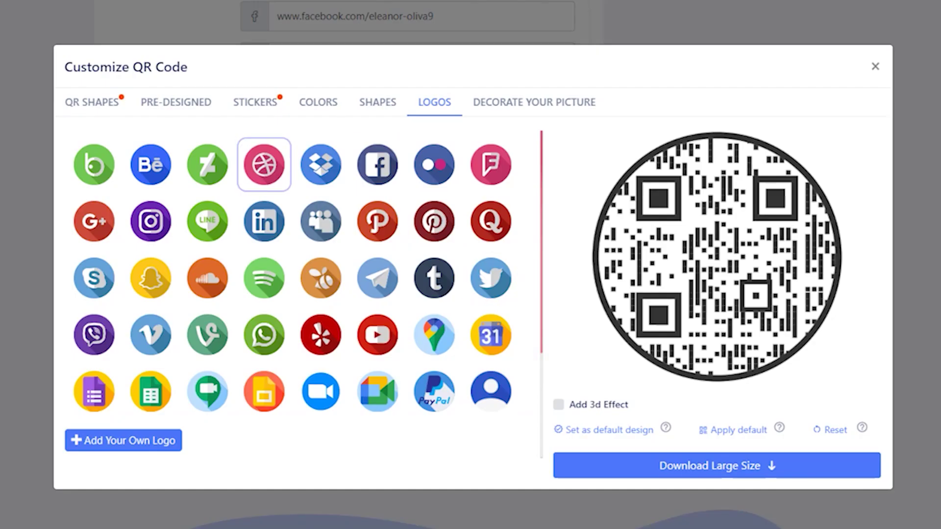
Step: Try hexagon and wavy badge outlines, then make the QR code person-shaped
{"action": "left_click", "coordinate": [92, 102]}
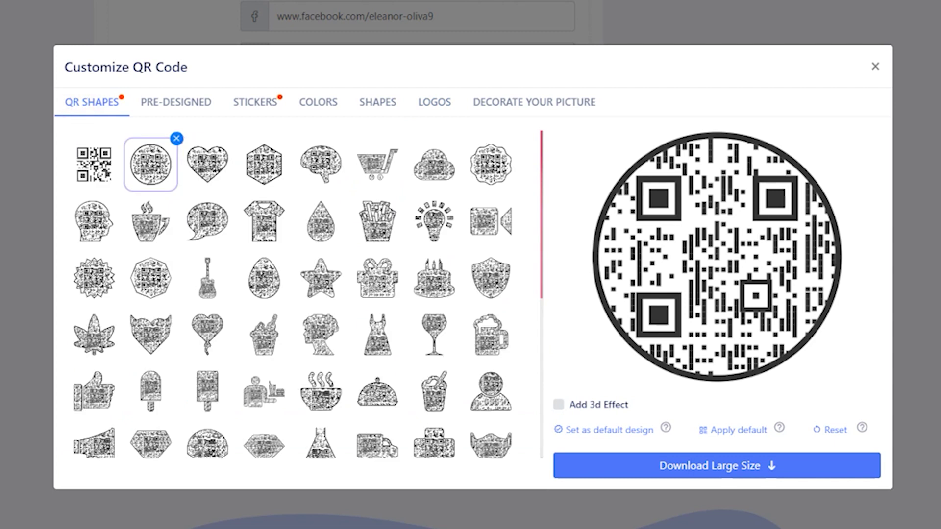
{"action": "left_click", "coordinate": [264, 165]}
{"action": "left_click", "coordinate": [490, 165]}
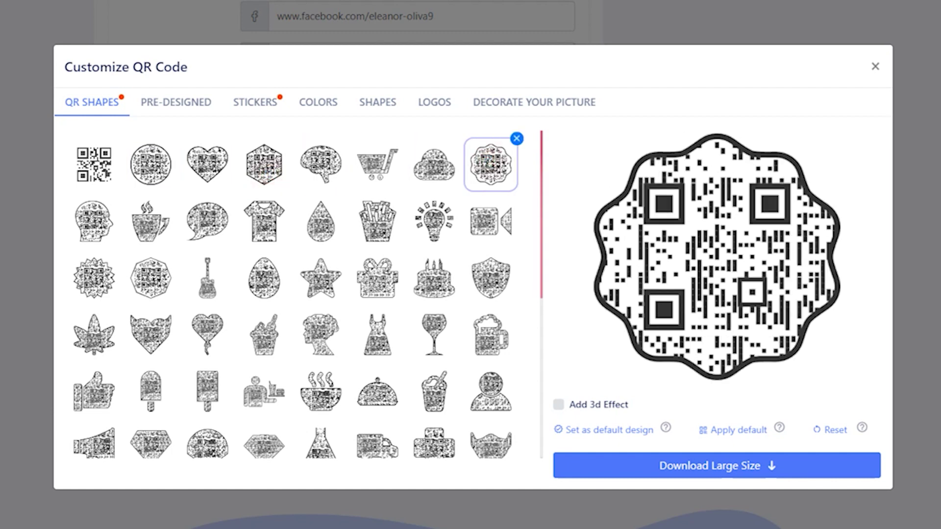
{"action": "left_click", "coordinate": [490, 392]}
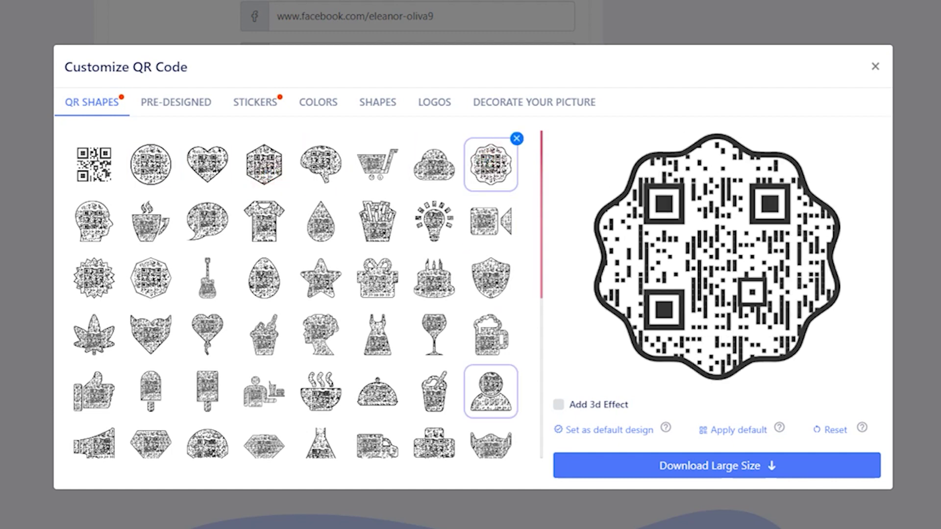
Step: Try and remove the orange dotted preset, then frame the code with the red Scan To Save sticker
{"action": "left_click", "coordinate": [198, 101]}
{"action": "left_click", "coordinate": [433, 164]}
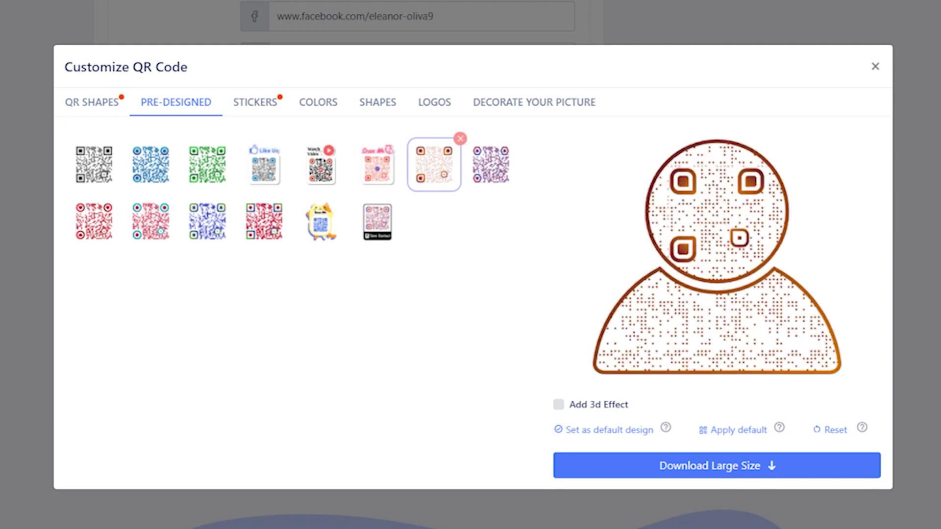
{"action": "left_click", "coordinate": [460, 139]}
{"action": "left_click", "coordinate": [255, 102]}
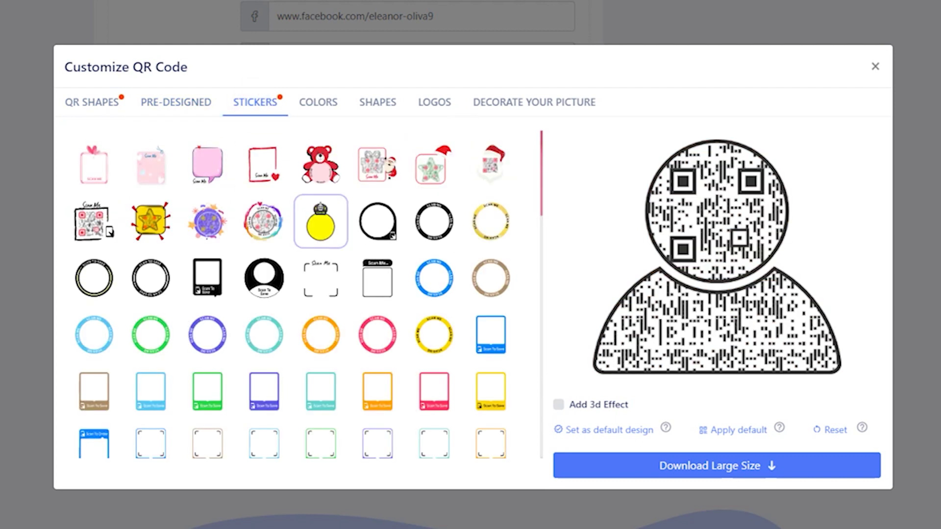
{"action": "left_click", "coordinate": [321, 277]}
{"action": "left_click", "coordinate": [490, 338]}
{"action": "left_click", "coordinate": [264, 391]}
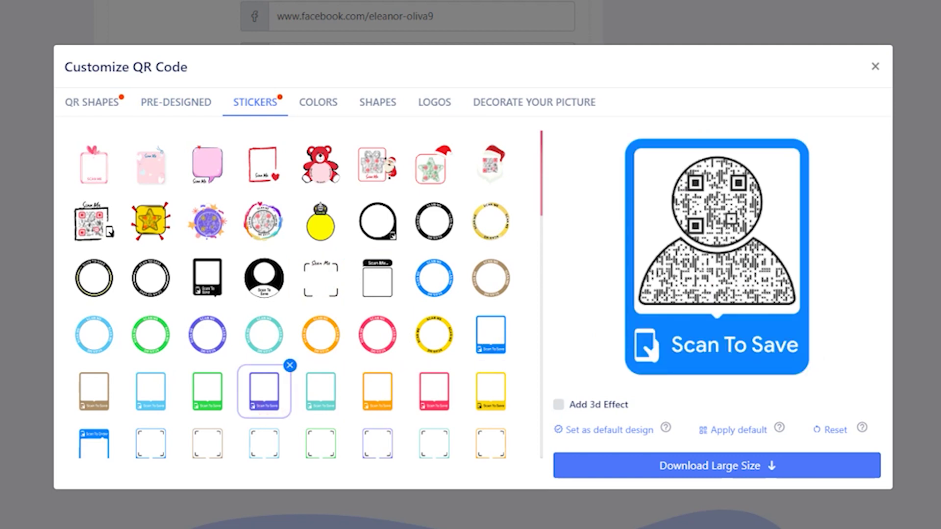
{"action": "left_click", "coordinate": [433, 391]}
{"action": "scroll", "coordinate": [294, 294], "scroll_direction": "down", "scroll_amount": 3}
Step: Change the body dot pattern and eye-frame style, and add the person logo
{"action": "left_click", "coordinate": [318, 102]}
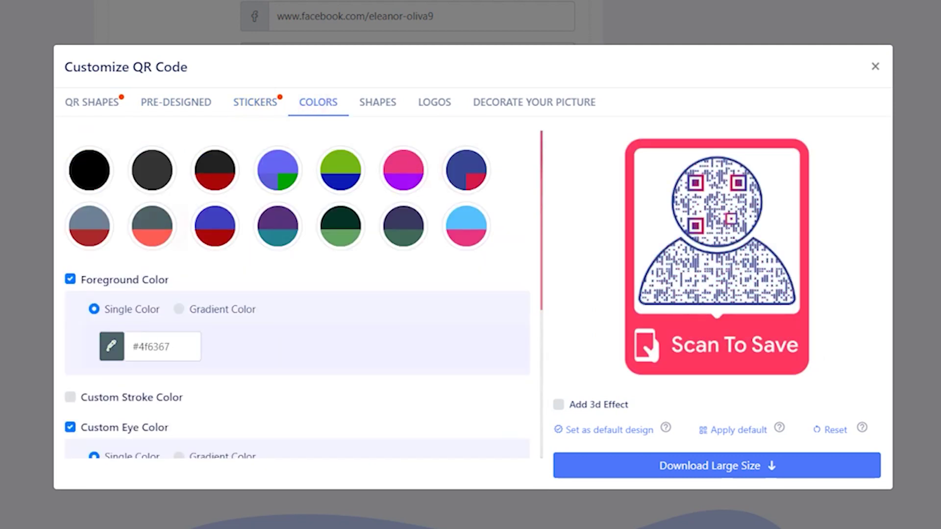
{"action": "left_click", "coordinate": [378, 102]}
{"action": "left_click", "coordinate": [310, 177]}
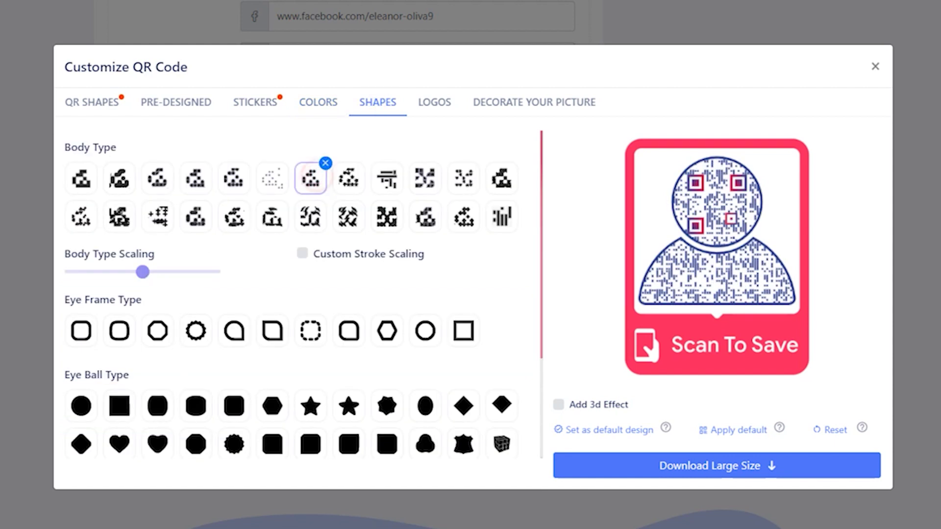
{"action": "left_click", "coordinate": [463, 216]}
{"action": "left_click", "coordinate": [272, 330]}
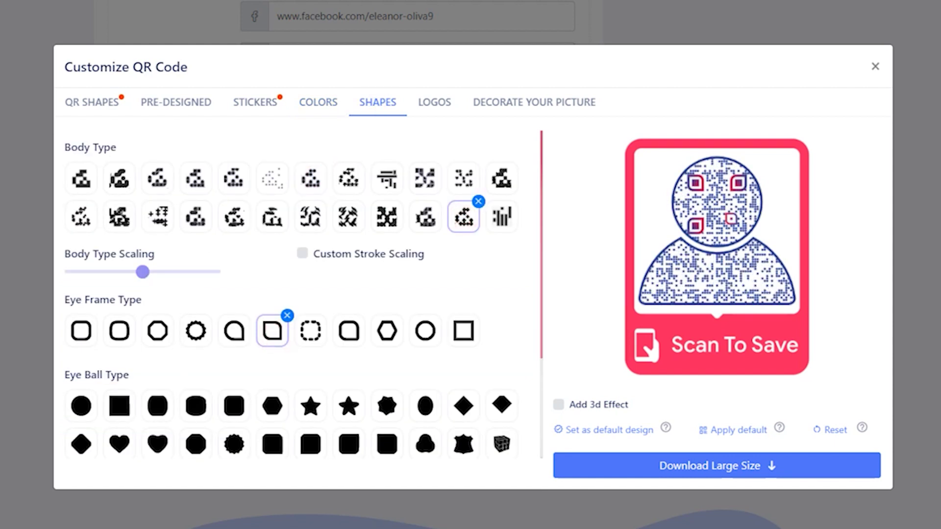
{"action": "left_click", "coordinate": [431, 104]}
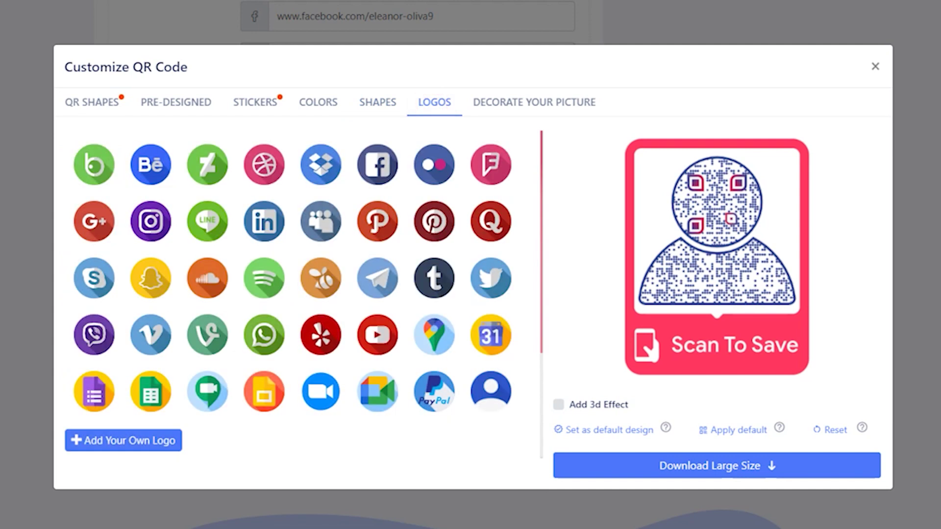
{"action": "left_click", "coordinate": [491, 391]}
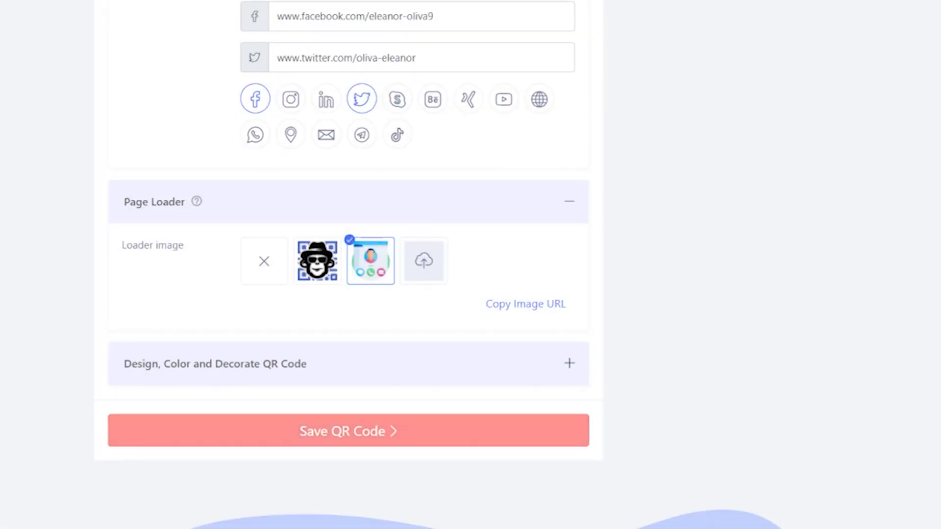
Step: Save the code with campaign name 'My vCard Plus QR Code' and go to the dashboard
{"action": "left_click", "coordinate": [506, 430]}
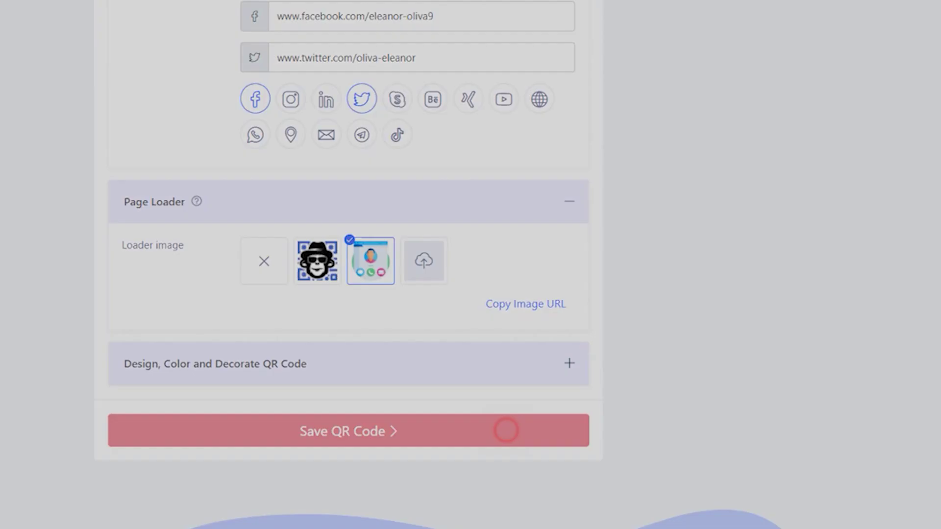
{"action": "left_click", "coordinate": [455, 235]}
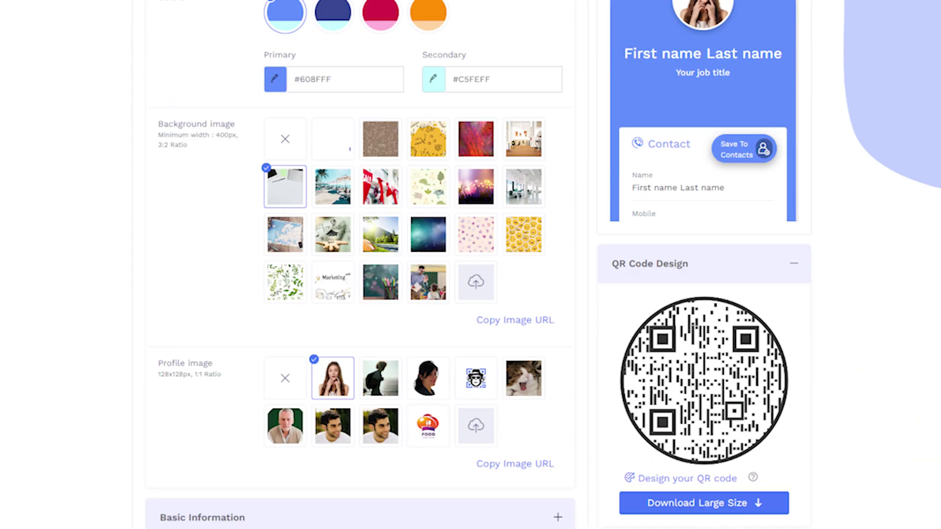
{"action": "scroll", "coordinate": [471, 265], "scroll_direction": "down", "scroll_amount": 20}
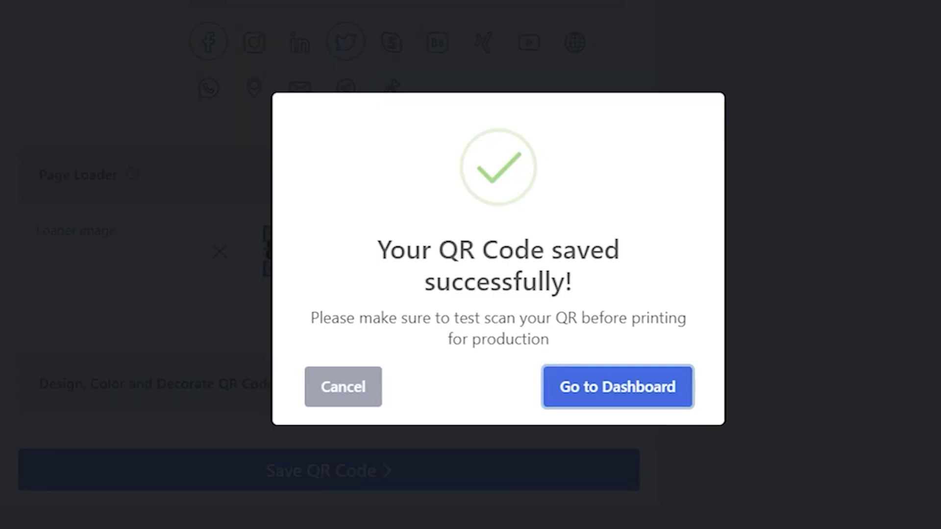
{"action": "left_click", "coordinate": [645, 385]}
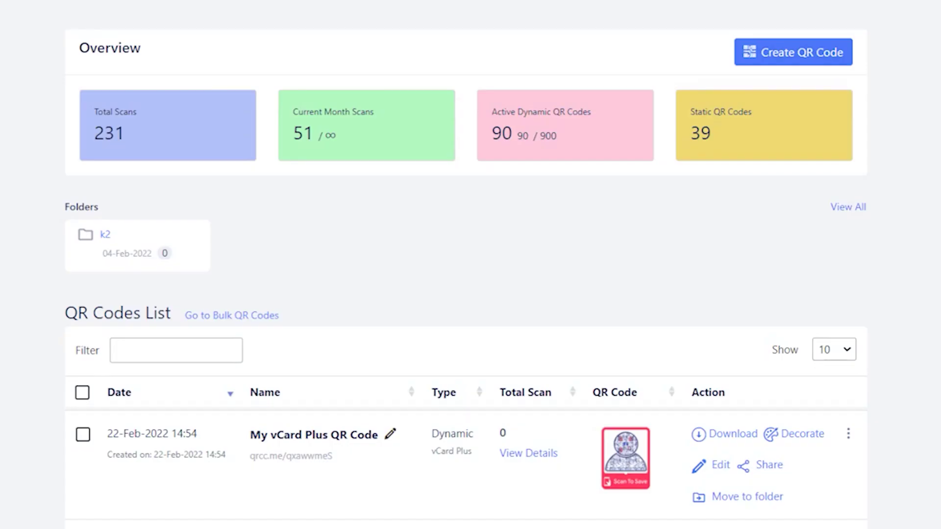
Step: Open the code's download options, compare the PDF and SVG formats, and settle on PNG
{"action": "left_click_drag", "start_coordinate": [250, 435], "coordinate": [333, 455]}
{"action": "left_click", "coordinate": [355, 481]}
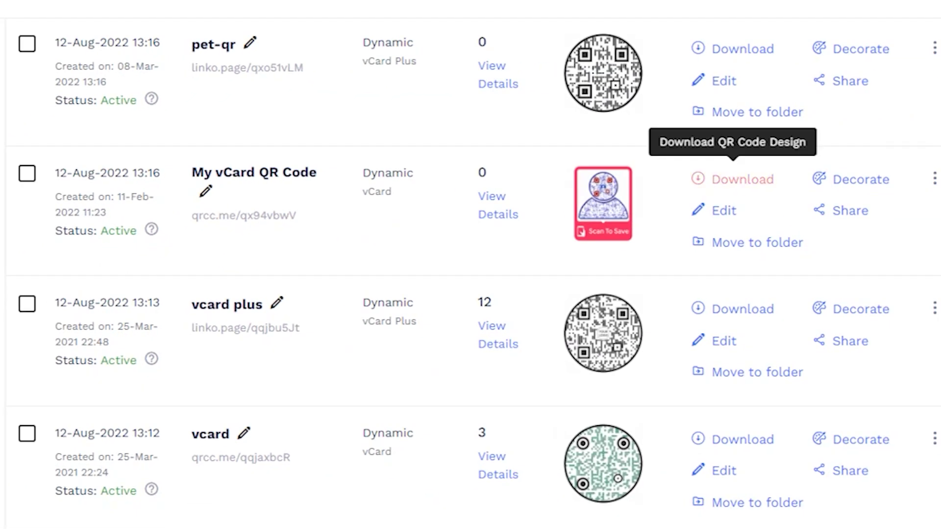
{"action": "left_click", "coordinate": [743, 179]}
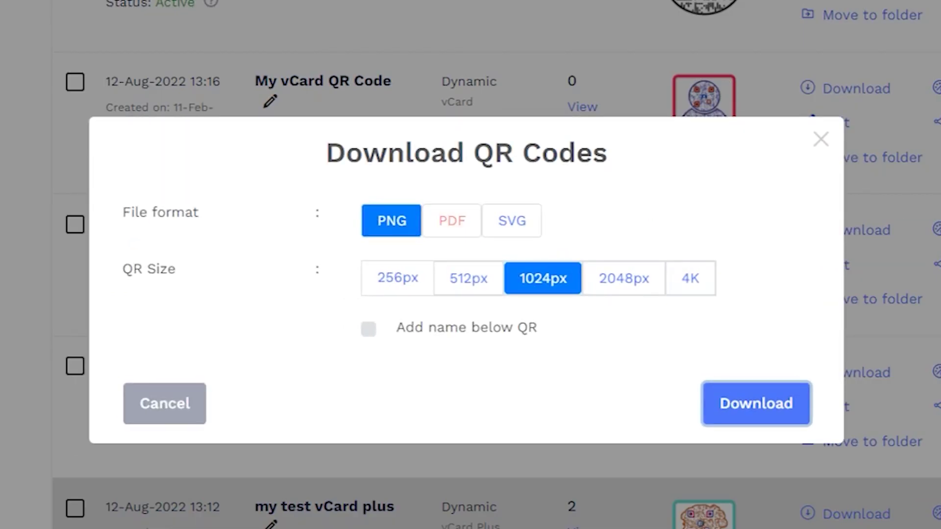
{"action": "left_click", "coordinate": [449, 216]}
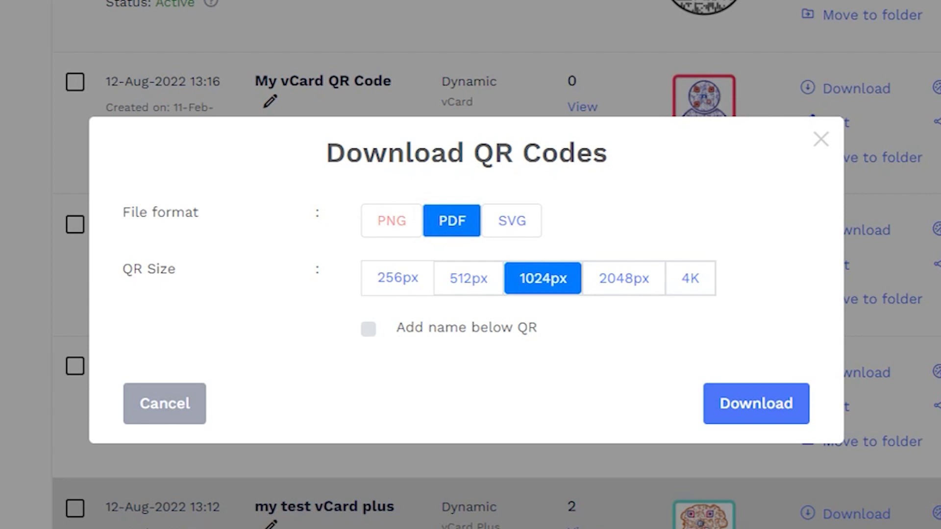
{"action": "left_click", "coordinate": [391, 218]}
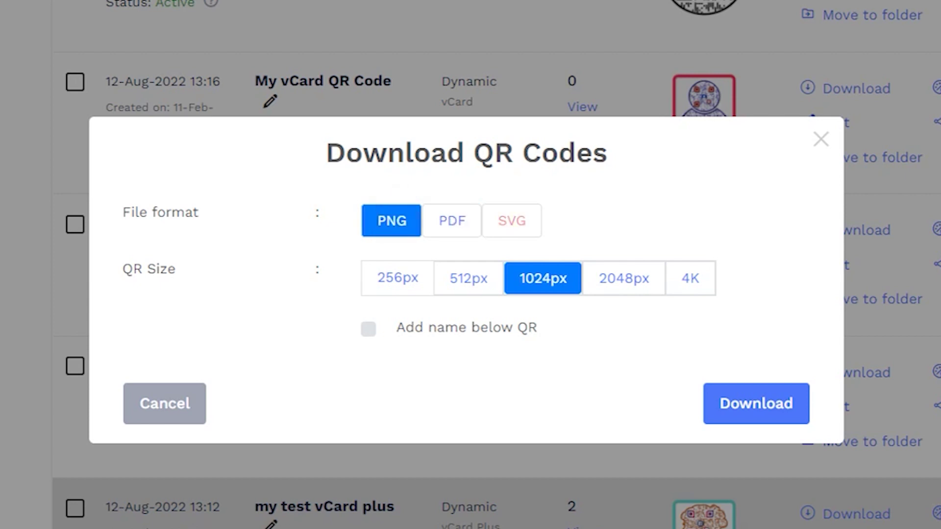
{"action": "left_click", "coordinate": [512, 222]}
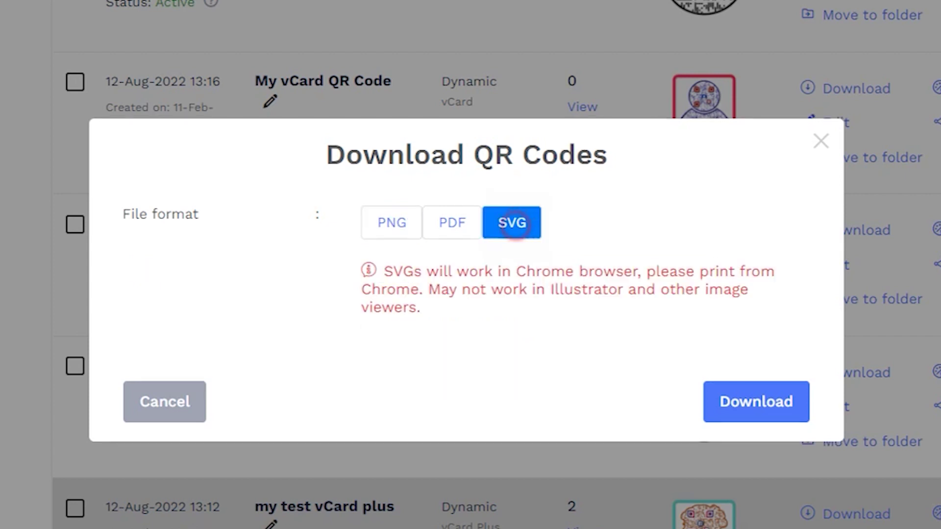
{"action": "left_click", "coordinate": [403, 223]}
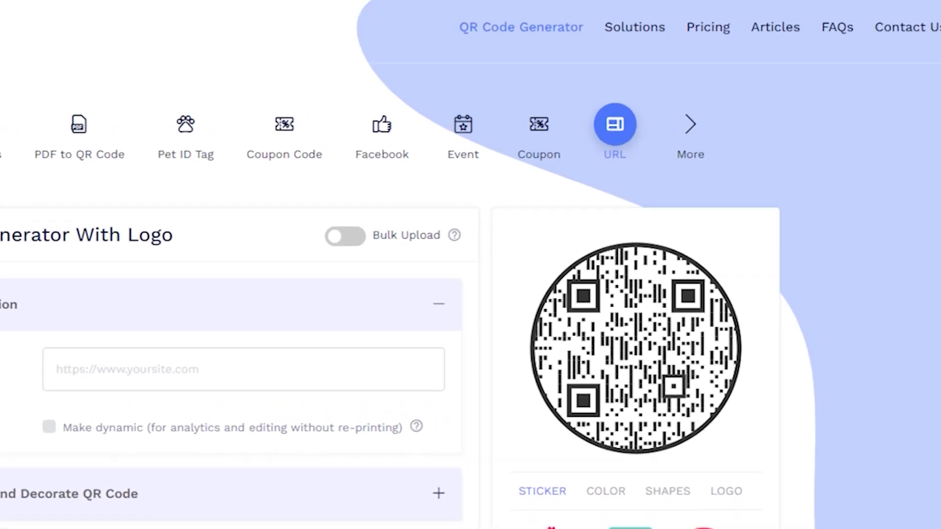
Step: Return to the dashboard and show its Folders list
{"action": "left_click", "coordinate": [854, 36]}
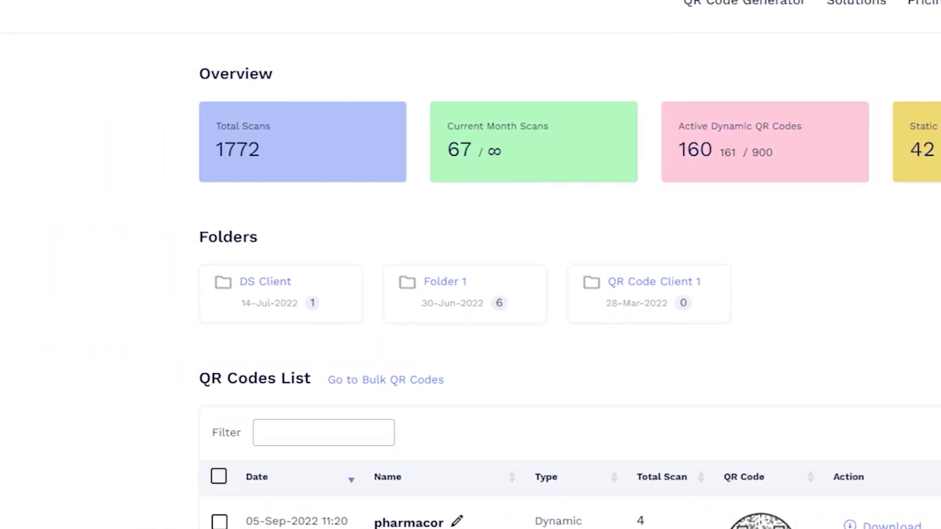
{"action": "left_click", "coordinate": [84, 279]}
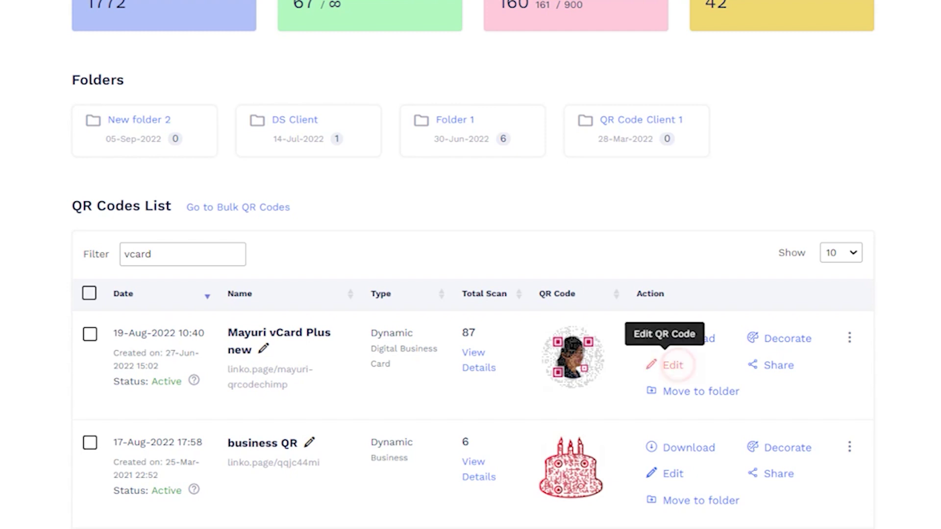
Step: Open the vCard Plus business card code in the editor and re-save it
{"action": "left_click", "coordinate": [666, 365]}
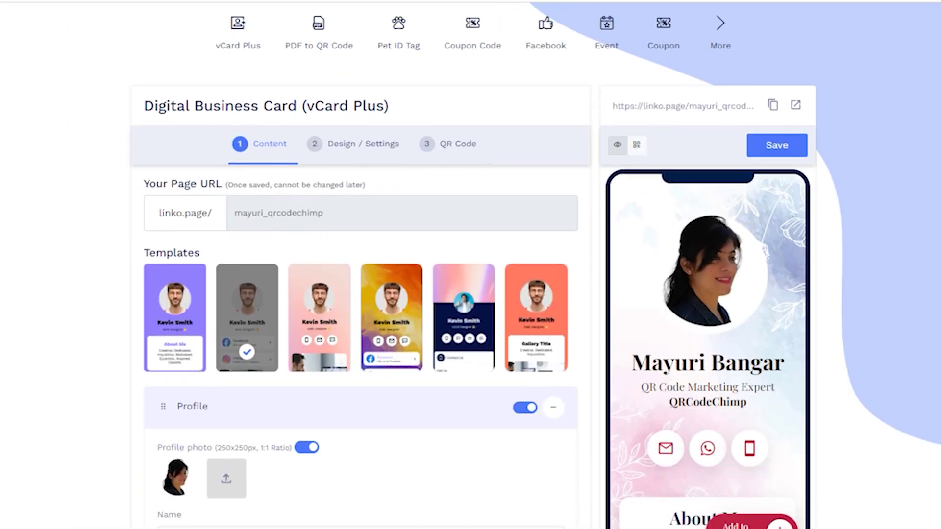
{"action": "scroll", "coordinate": [360, 294], "scroll_direction": "down", "scroll_amount": 5}
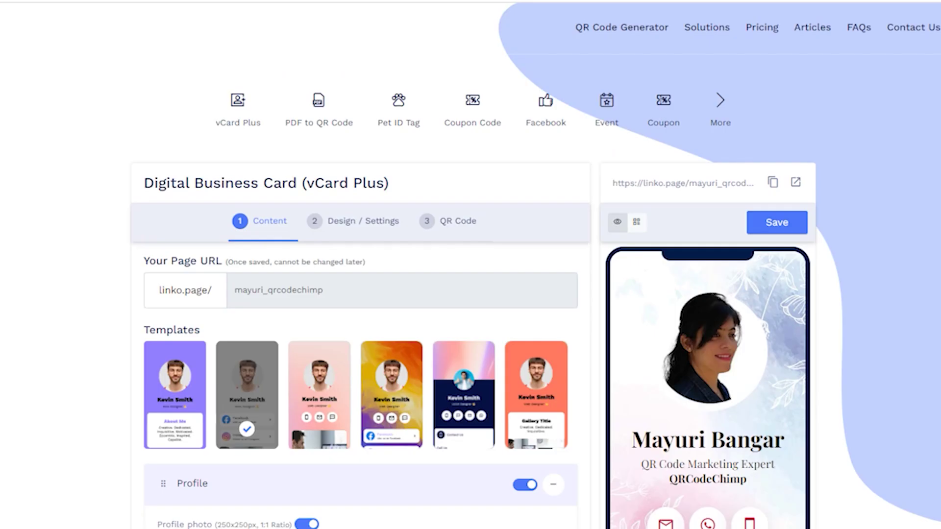
{"action": "left_click", "coordinate": [777, 222]}
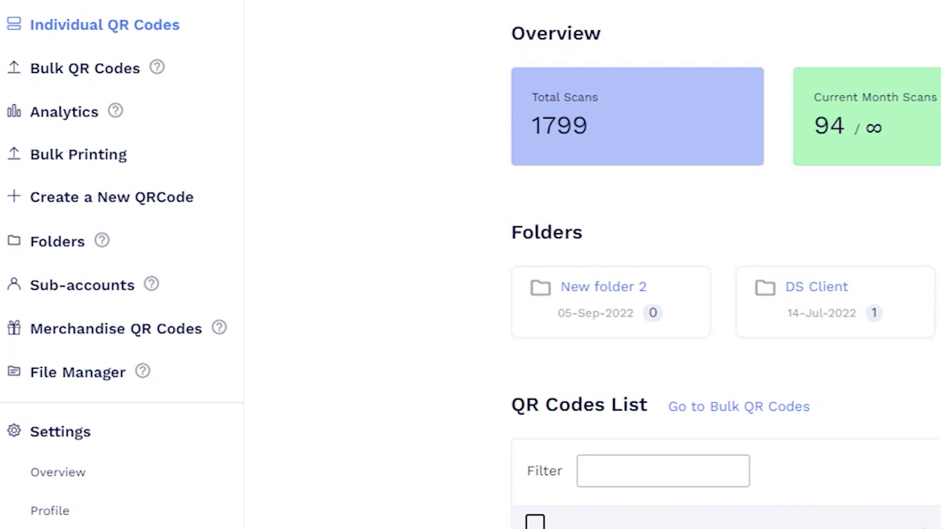
Step: Scroll through the account's overall scan analytics charts
{"action": "left_click", "coordinate": [65, 108]}
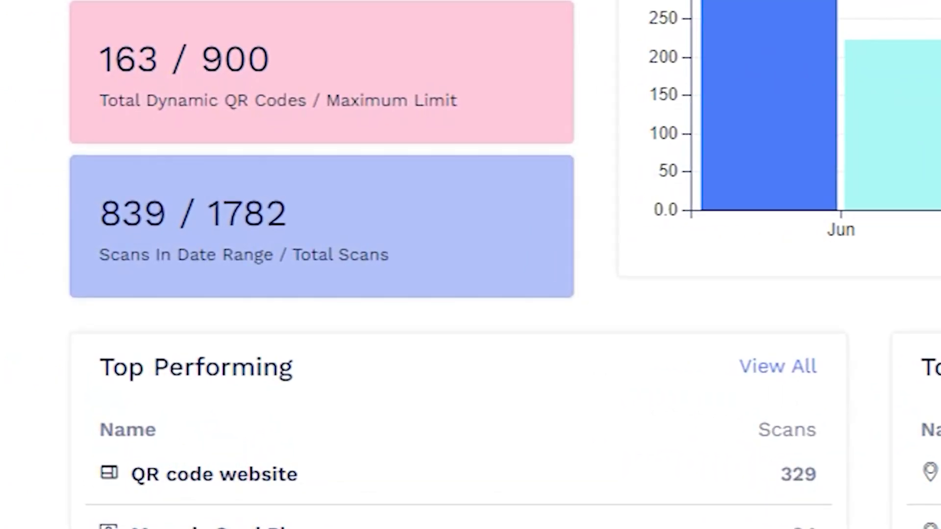
{"action": "scroll", "coordinate": [471, 264], "scroll_direction": "down", "scroll_amount": 10}
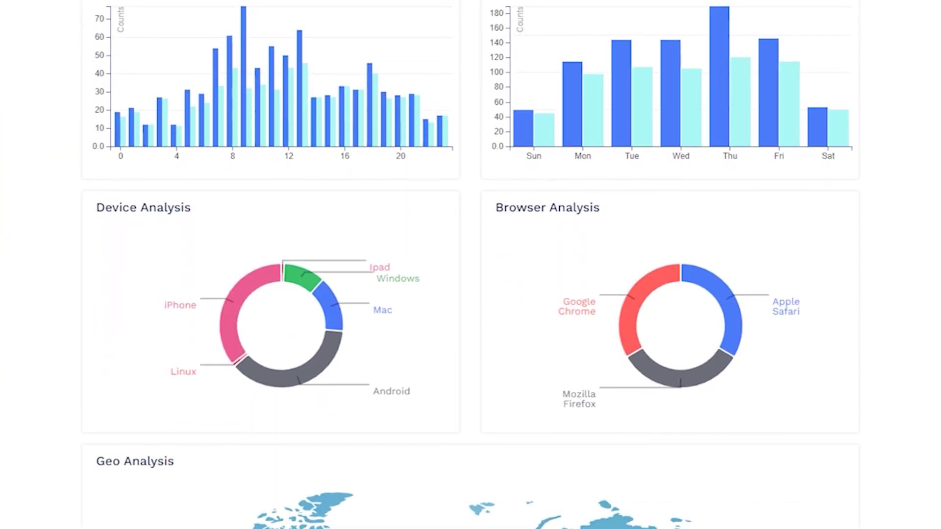
{"action": "scroll", "coordinate": [471, 265], "scroll_direction": "down", "scroll_amount": 9}
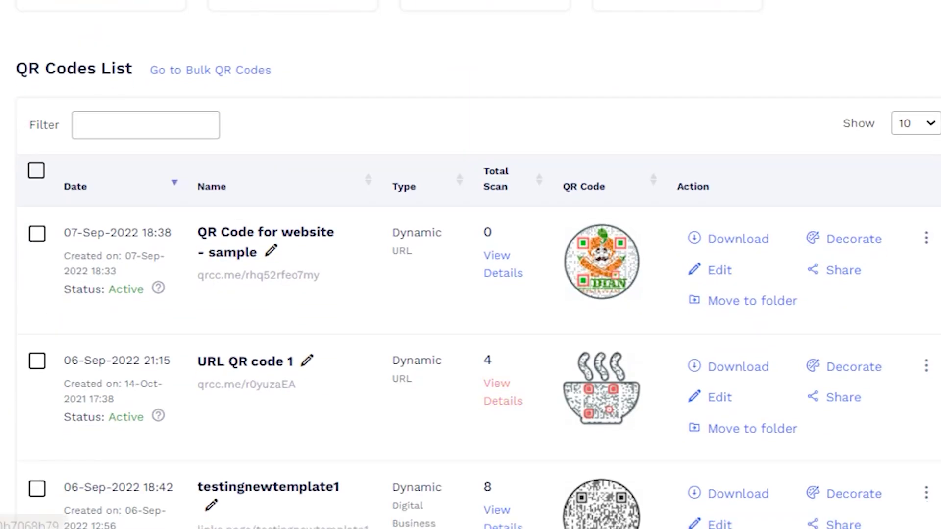
Step: View the detailed scan analytics for URL QR code 1
{"action": "left_click", "coordinate": [497, 399]}
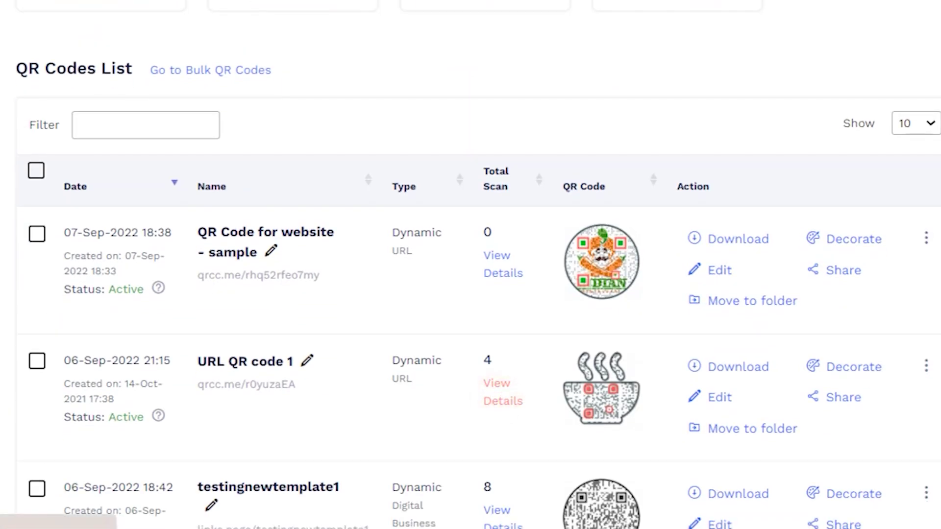
{"action": "scroll", "coordinate": [470, 265], "scroll_direction": "down", "scroll_amount": 4}
{"action": "scroll", "coordinate": [471, 265], "scroll_direction": "down", "scroll_amount": 10}
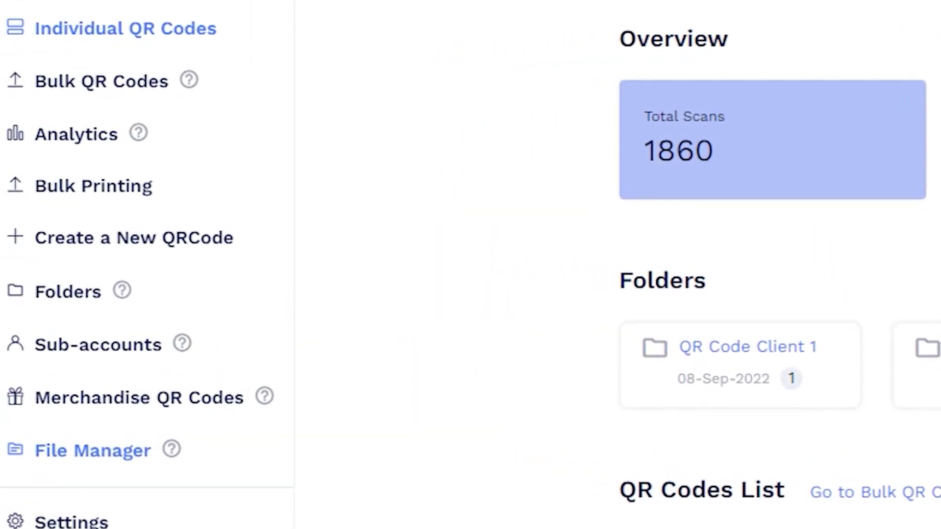
Step: Upload signature.PNG and QR code name here.pdf to the File Manager
{"action": "left_click", "coordinate": [93, 450]}
{"action": "left_click", "coordinate": [799, 147]}
{"action": "left_click", "coordinate": [793, 206]}
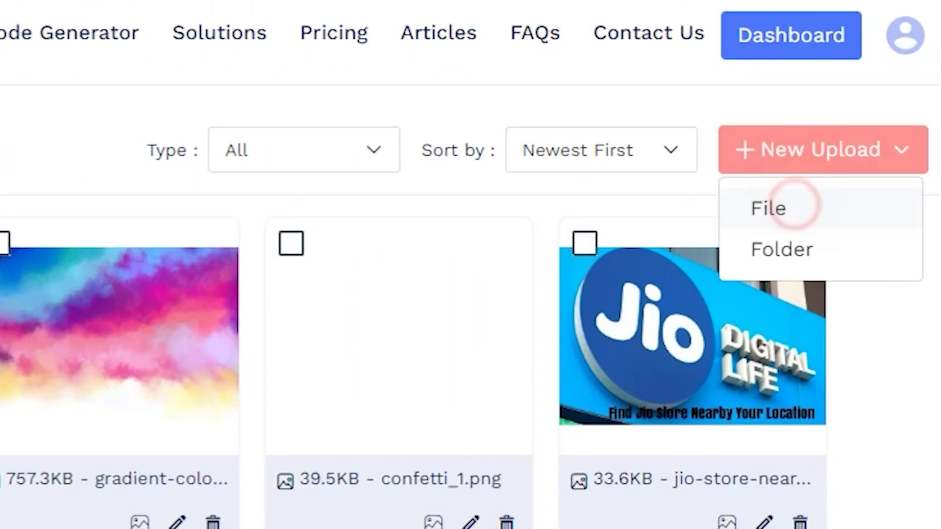
{"action": "left_click", "coordinate": [220, 333]}
{"action": "left_click", "coordinate": [316, 338], "text": "ctrl"}
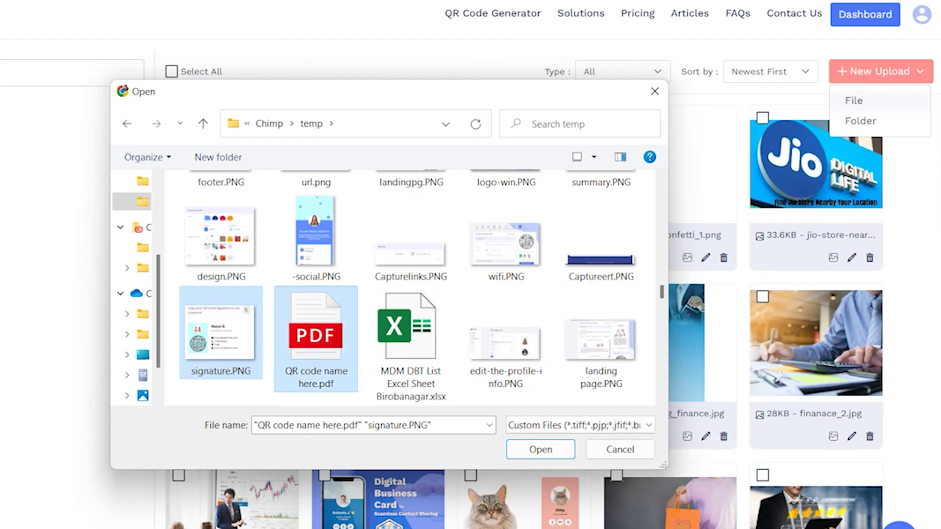
{"action": "left_click", "coordinate": [541, 449]}
Step: Upload the cocktail-drinks-menu folder to the File Manager
{"action": "left_click", "coordinate": [886, 71]}
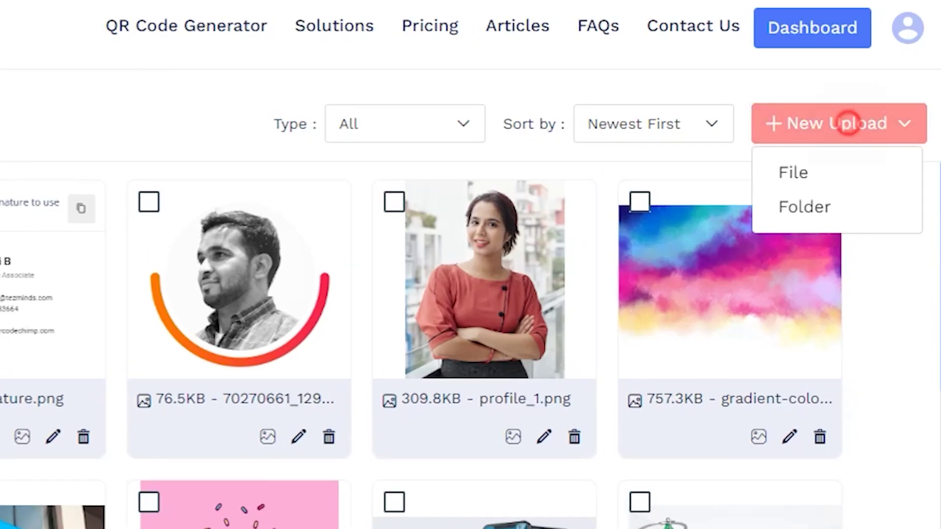
{"action": "left_click", "coordinate": [833, 207]}
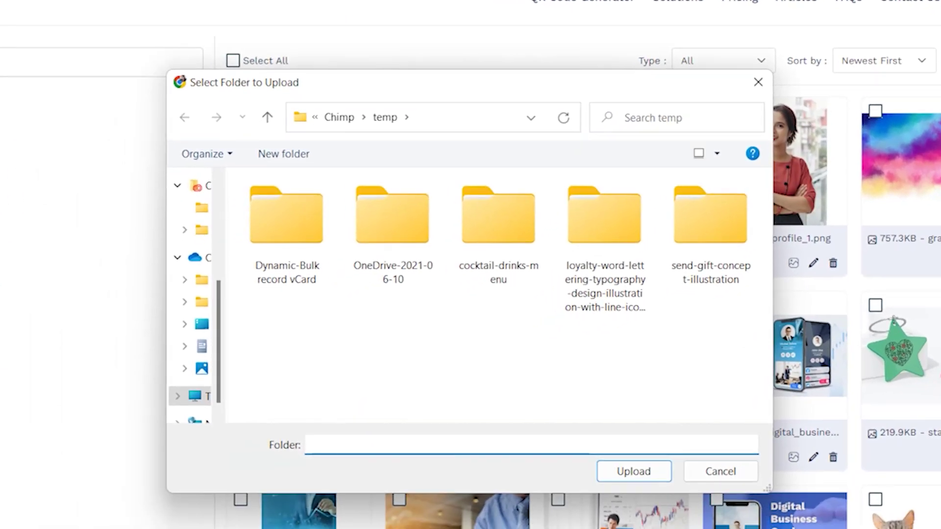
{"action": "left_click", "coordinate": [514, 252]}
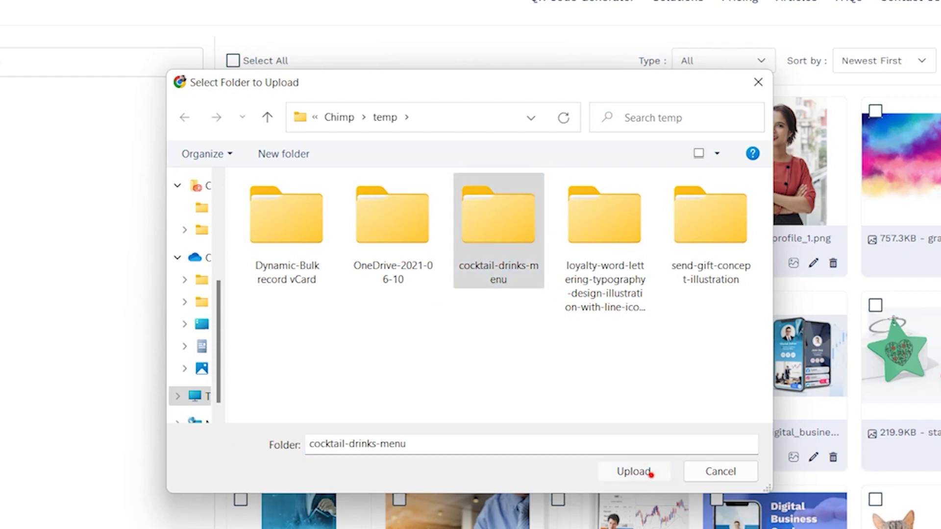
{"action": "left_click", "coordinate": [634, 471]}
{"action": "left_click", "coordinate": [512, 72]}
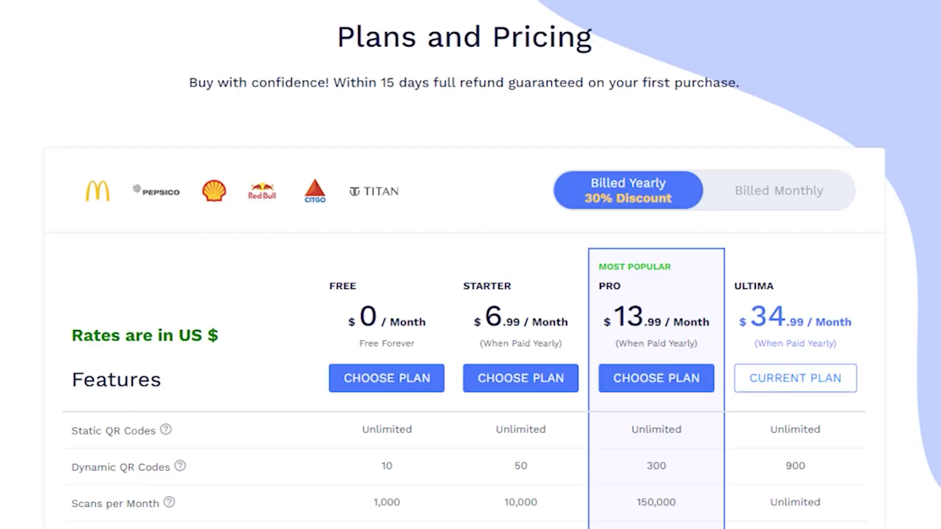
{"action": "scroll", "coordinate": [471, 265], "scroll_direction": "down", "scroll_amount": 8}
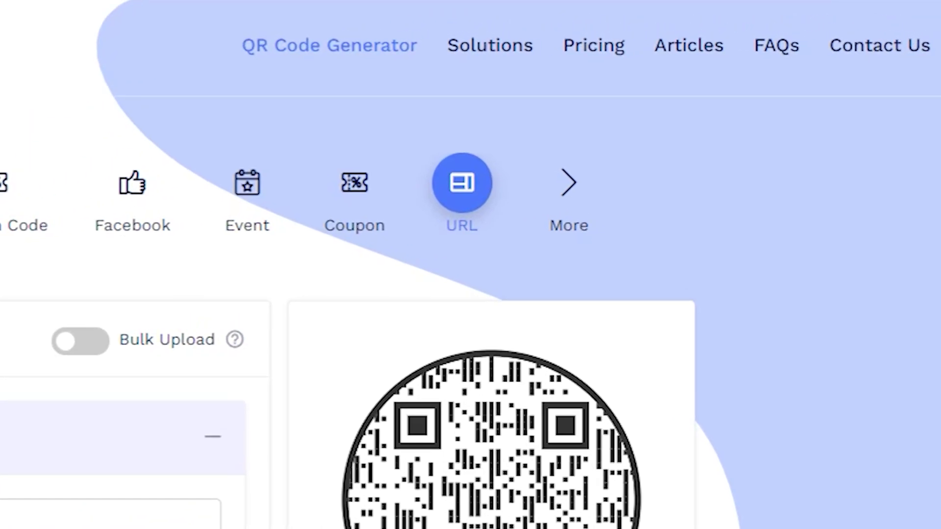
Step: Choose the ULTIMA 2x plan under Pricing, keeping yearly billing at 30% off for $839.76
{"action": "left_click", "coordinate": [579, 49]}
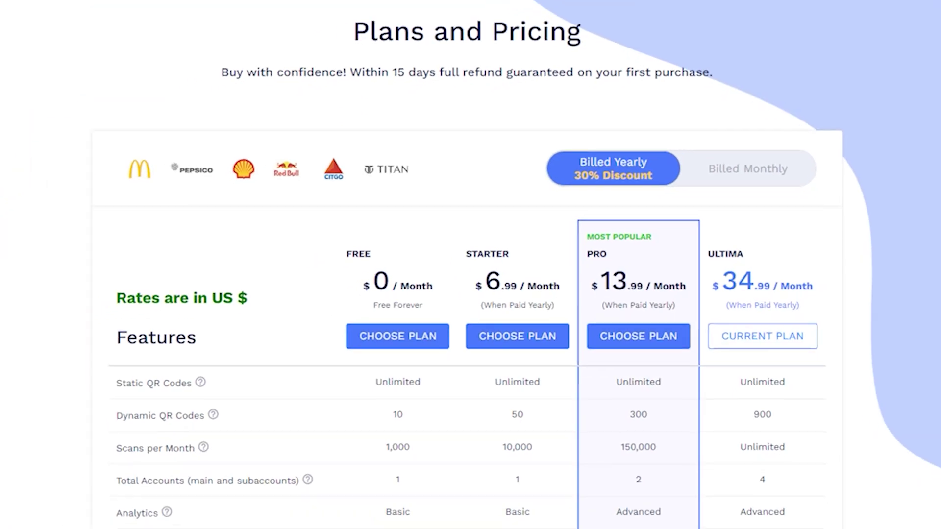
{"action": "scroll", "coordinate": [470, 265], "scroll_direction": "down", "scroll_amount": 10}
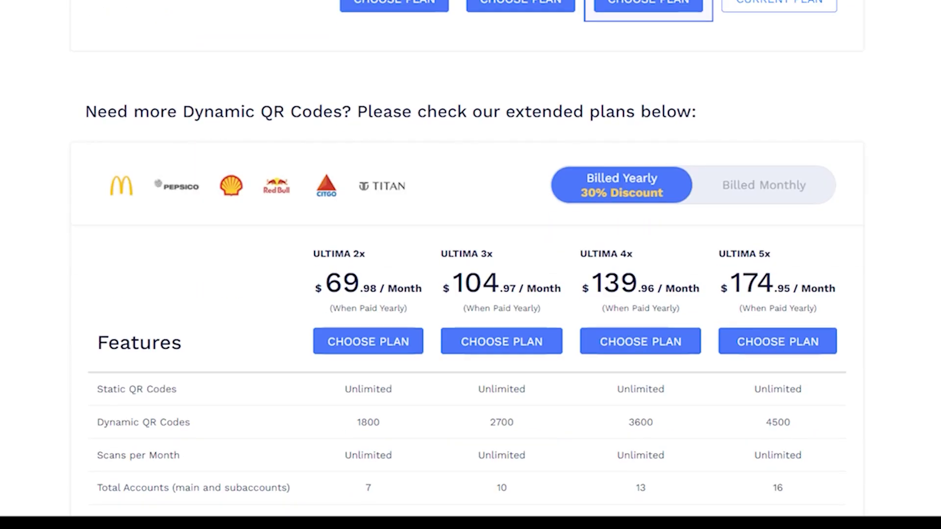
{"action": "left_click", "coordinate": [368, 183]}
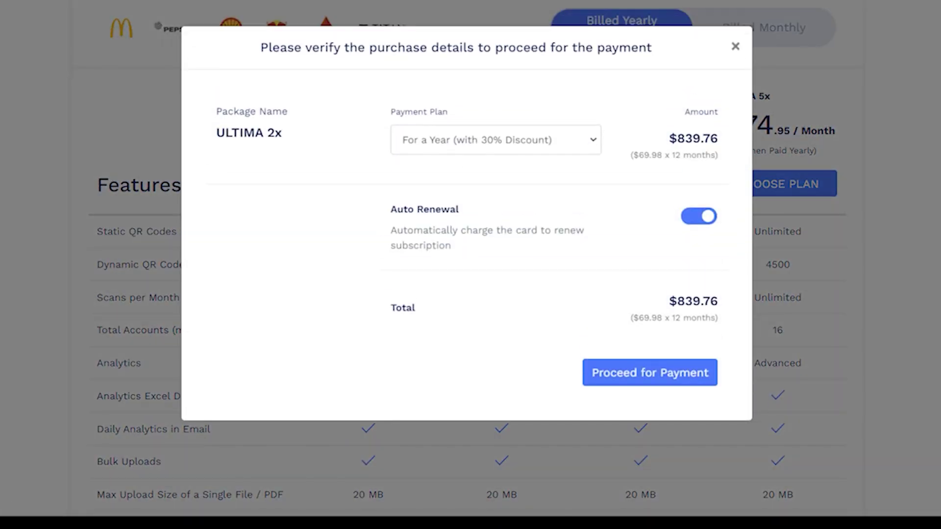
{"action": "left_click", "coordinate": [495, 140]}
{"action": "left_click", "coordinate": [494, 173]}
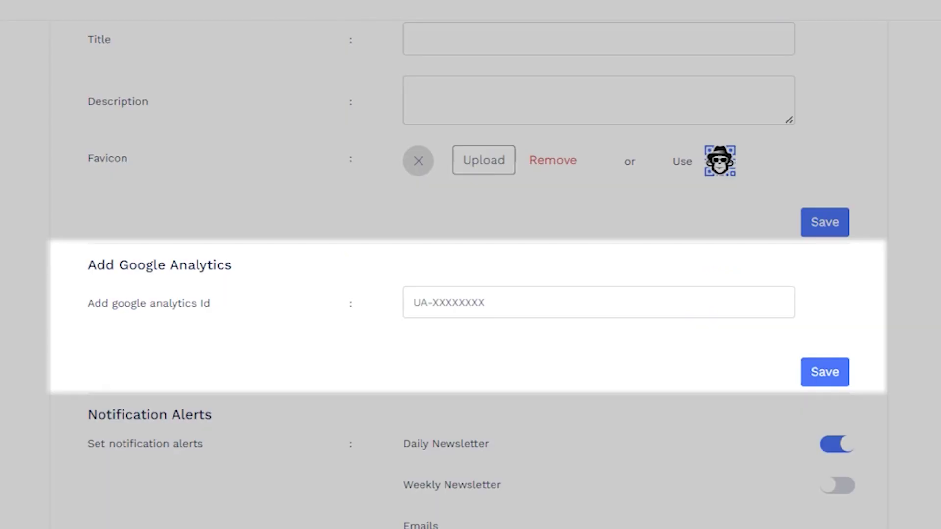
Step: Start entering an ID in the Add google analytics Id field among the white-label settings
{"action": "left_click", "coordinate": [439, 392]}
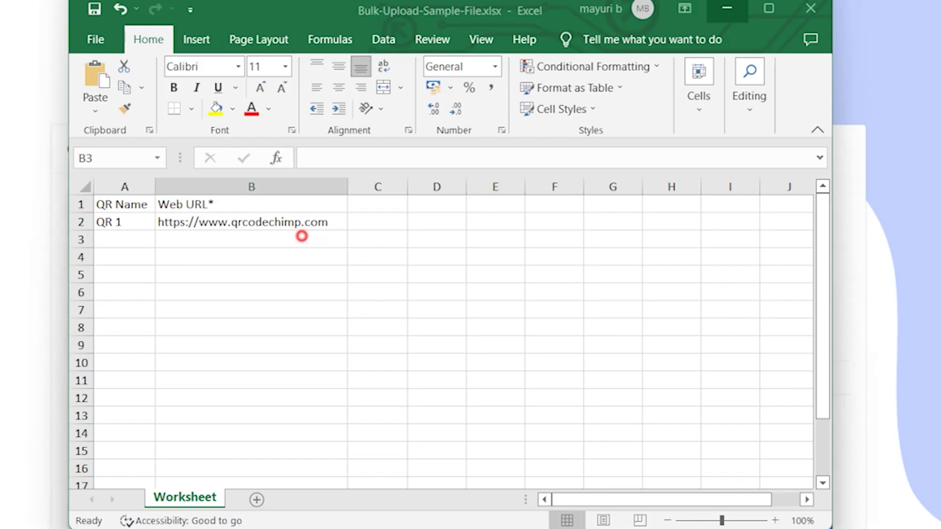
Step: Add neurot.com and ajio.com as new rows in the sample file's Web URL column
{"action": "type", "text": "neurot"}
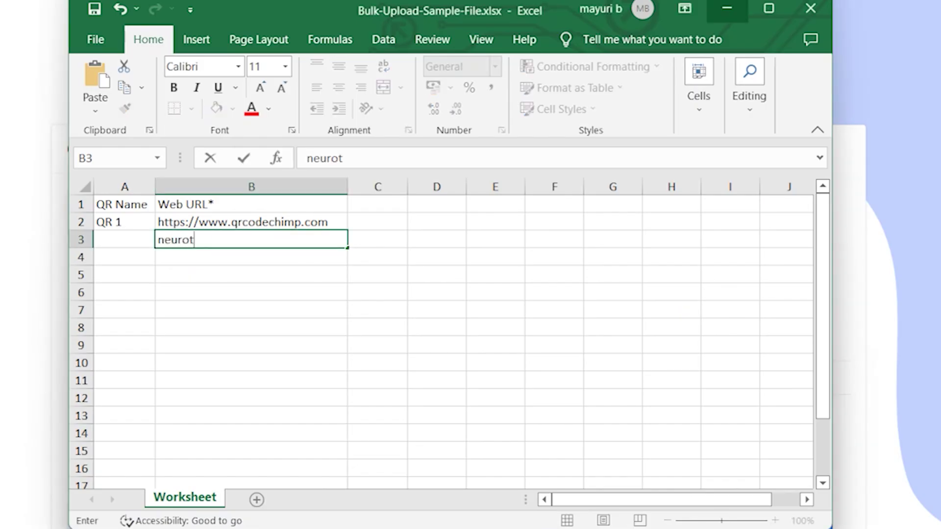
{"action": "type", "text": ".com"}
{"action": "key", "text": "Return"}
{"action": "type", "text": "ajio.com"}
{"action": "key", "text": "Return"}
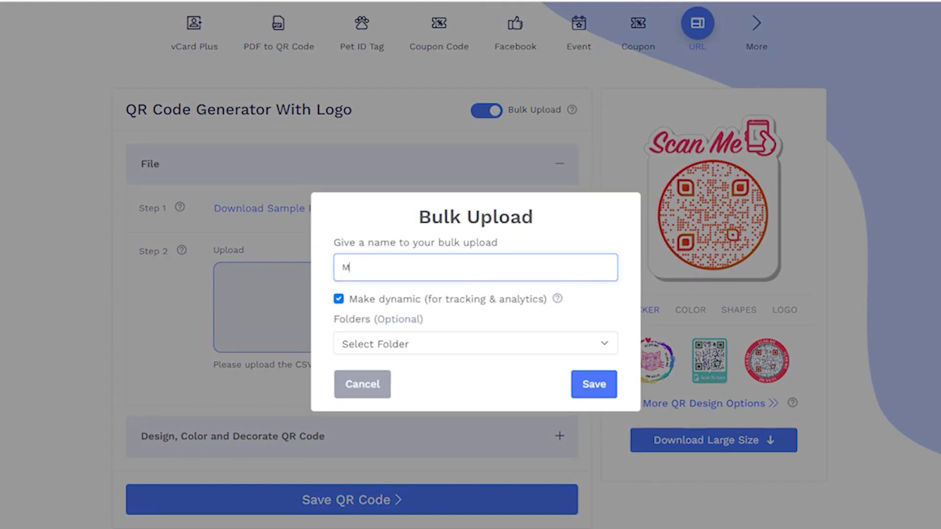
Step: Name the file 'MY SAMPLE BULK FILE', then show the Bulk record vCard row's action menu
{"action": "type", "text": "MY SAMPLE BULK FILE"}
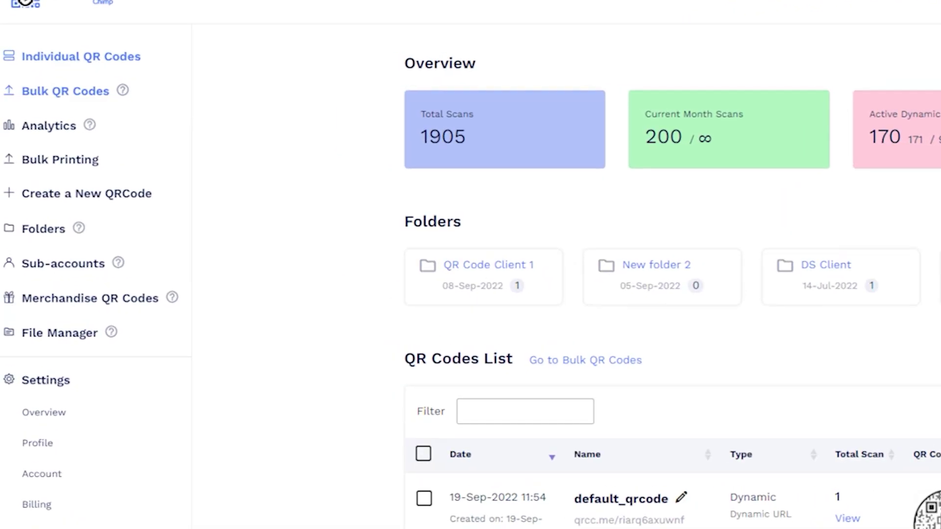
{"action": "left_click", "coordinate": [93, 90]}
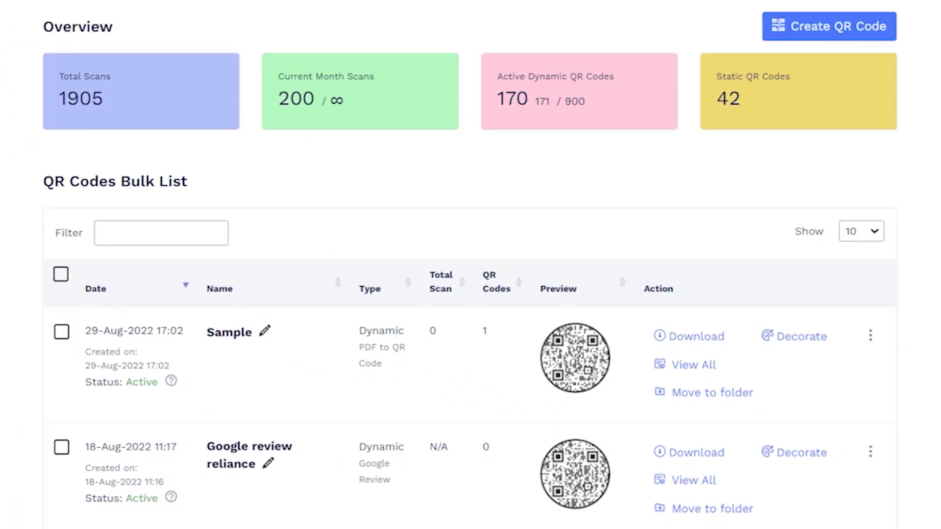
{"action": "scroll", "coordinate": [471, 343], "scroll_direction": "down", "scroll_amount": 10}
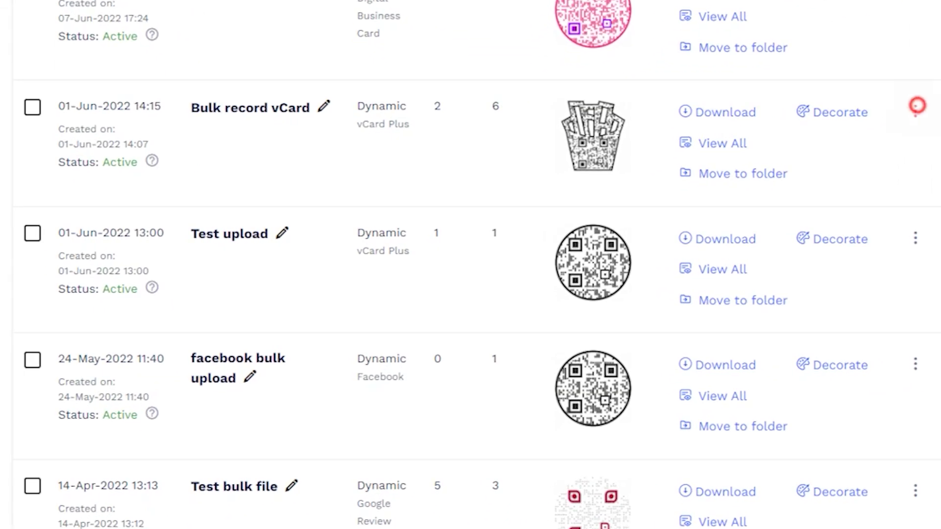
{"action": "left_click", "coordinate": [916, 106]}
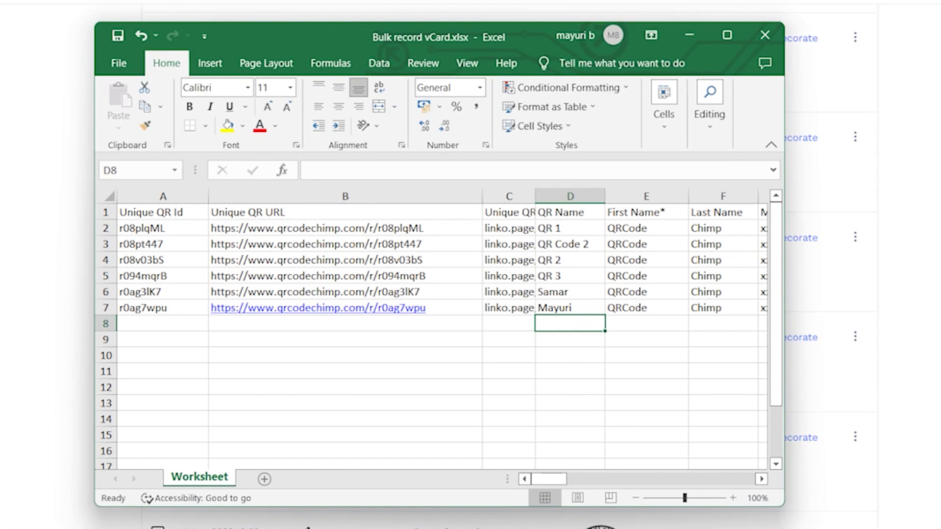
{"action": "type", "text": "Mayuri"}
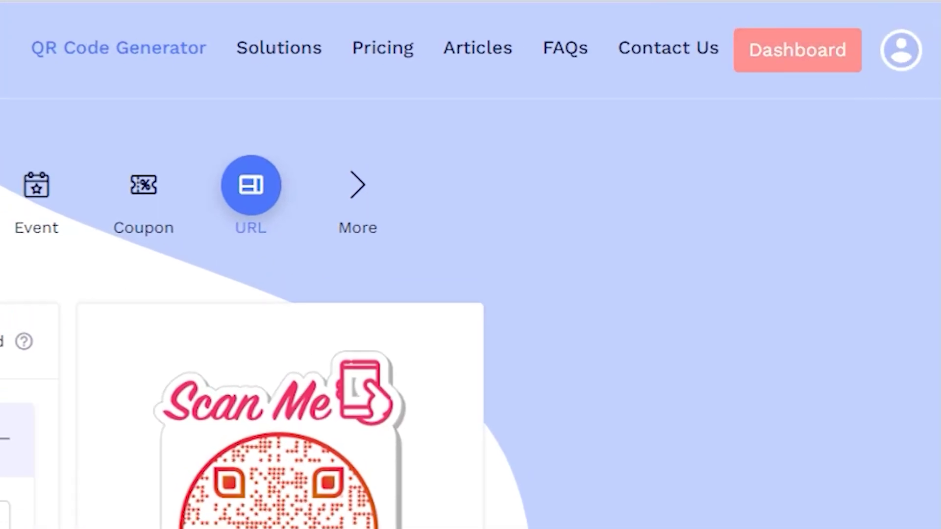
Step: From the dashboard, create the sub-account owner's account ID and reach the sub-account list
{"action": "left_click", "coordinate": [779, 49]}
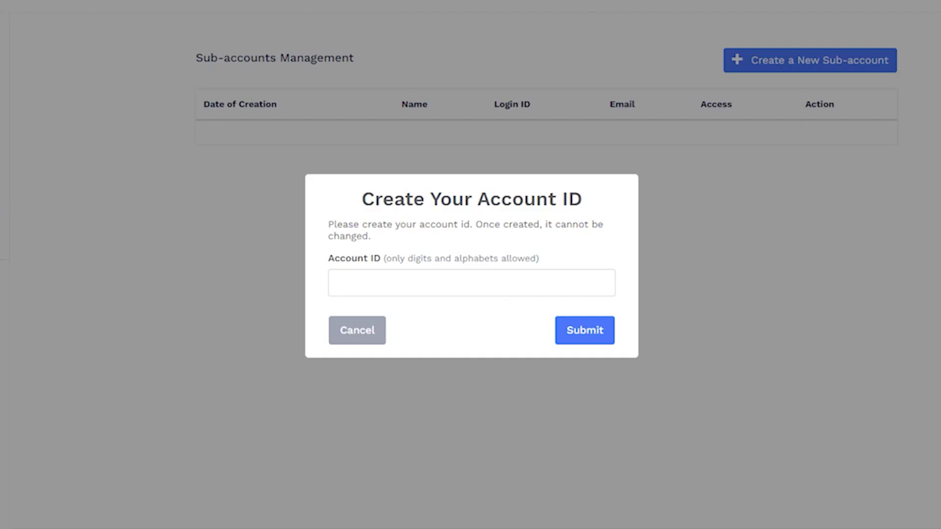
{"action": "type", "text": "ceit"}
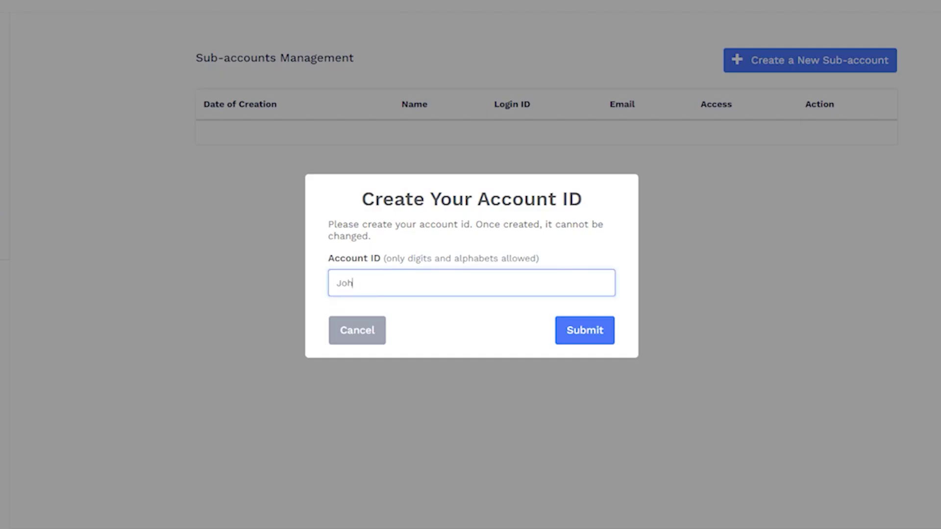
{"action": "key", "text": "Return"}
{"action": "key", "text": "Return"}
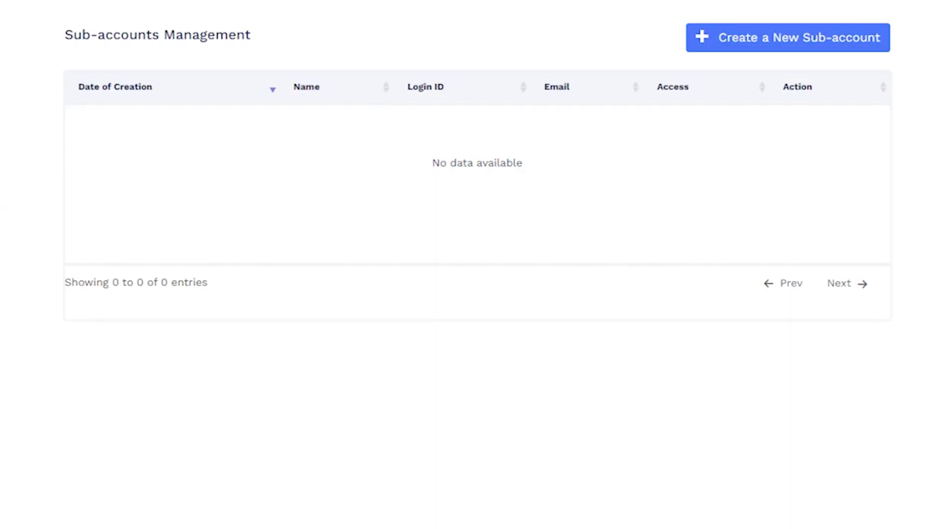
{"action": "key", "text": "Return"}
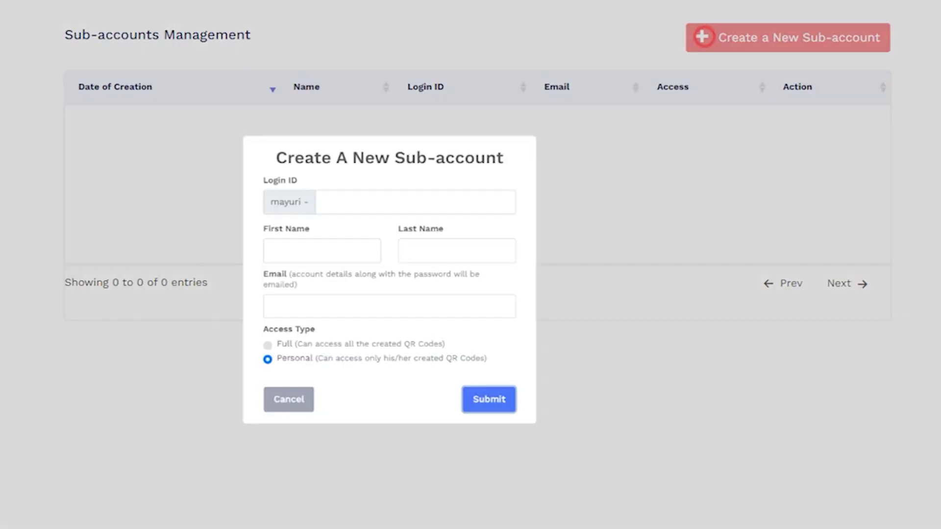
Step: Create a sub-account with login ID 'admin', the user's name and e-mail, and Full access
{"action": "type", "text": "admin"}
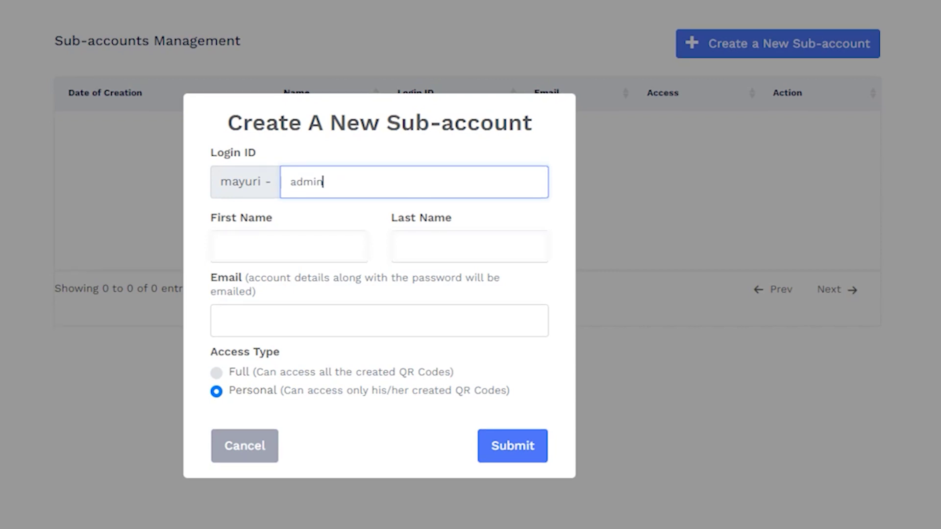
{"action": "key", "text": "Tab"}
{"action": "type", "text": "Greg"}
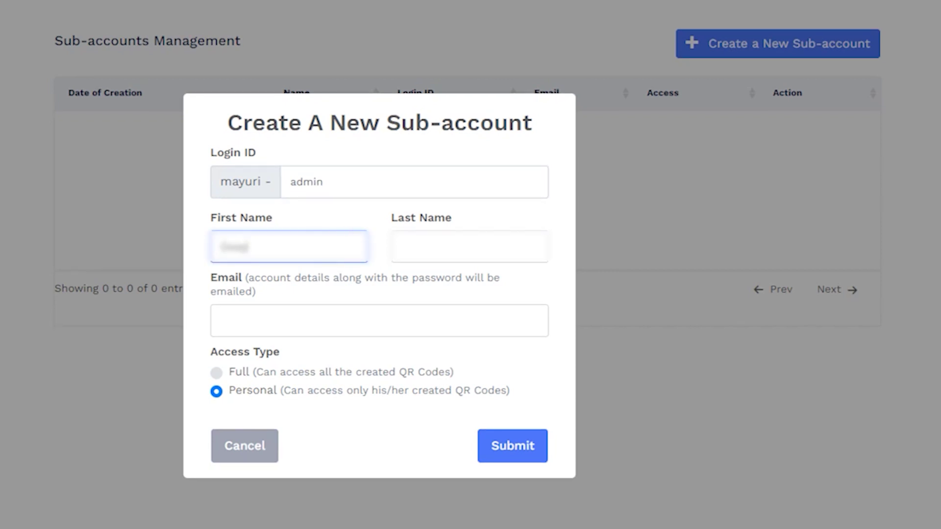
{"action": "key", "text": "Tab"}
{"action": "type", "text": "S."}
{"action": "key", "text": "Tab"}
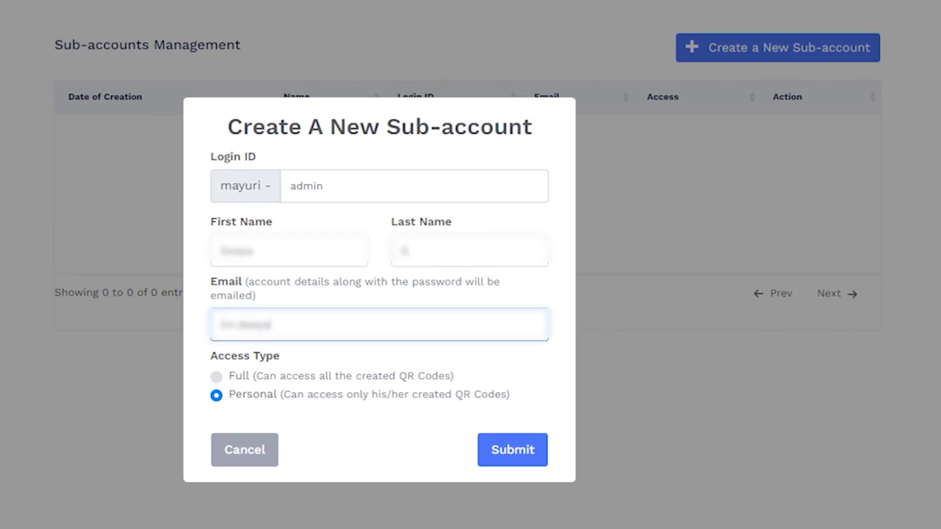
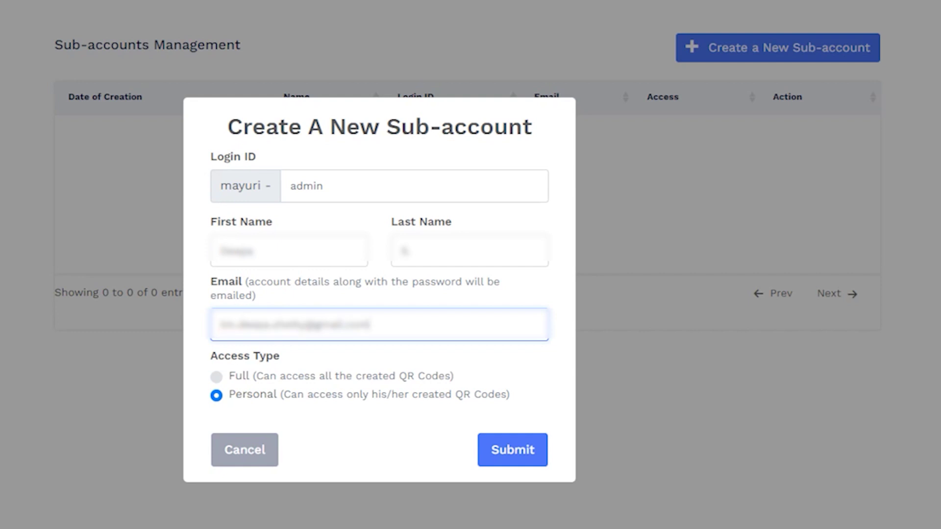
{"action": "left_click", "coordinate": [216, 376]}
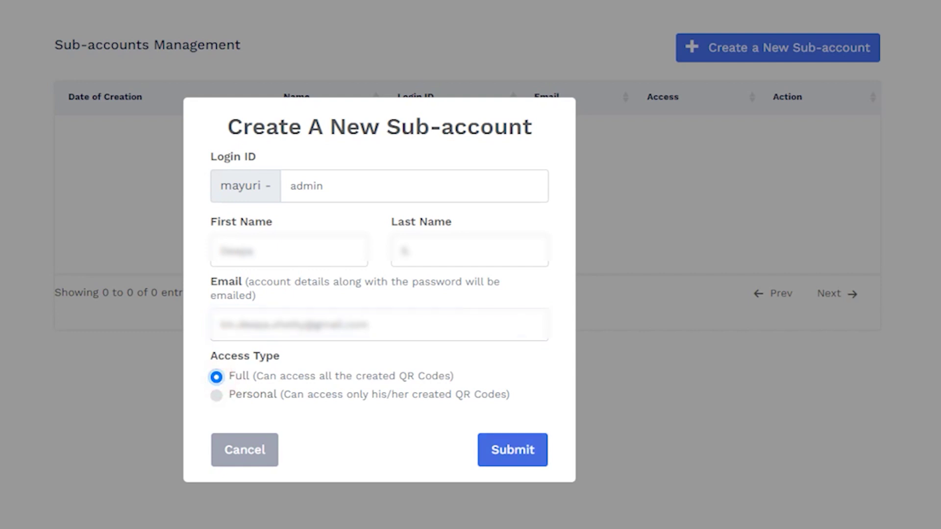
{"action": "left_click", "coordinate": [512, 450]}
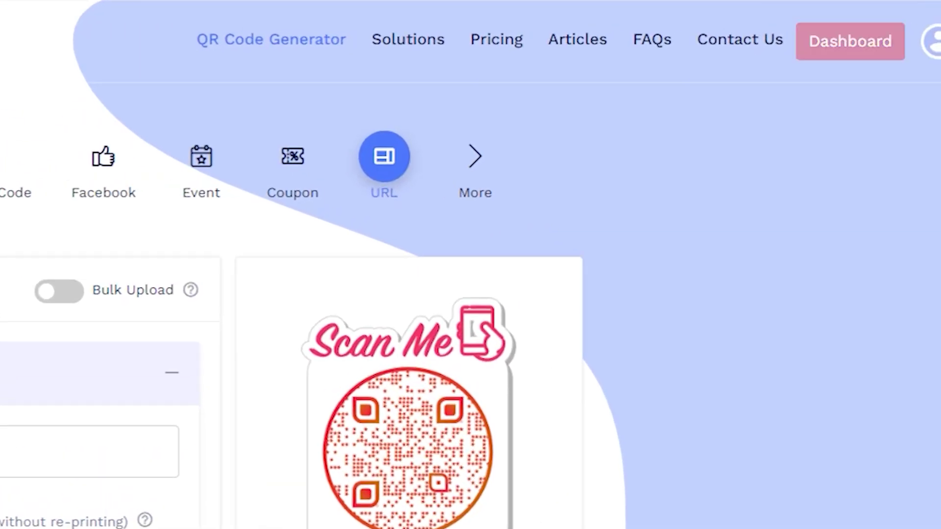
Step: Enable Your Subdomain in account settings, enter qr.emilybakery.in, and save
{"action": "left_click", "coordinate": [816, 50]}
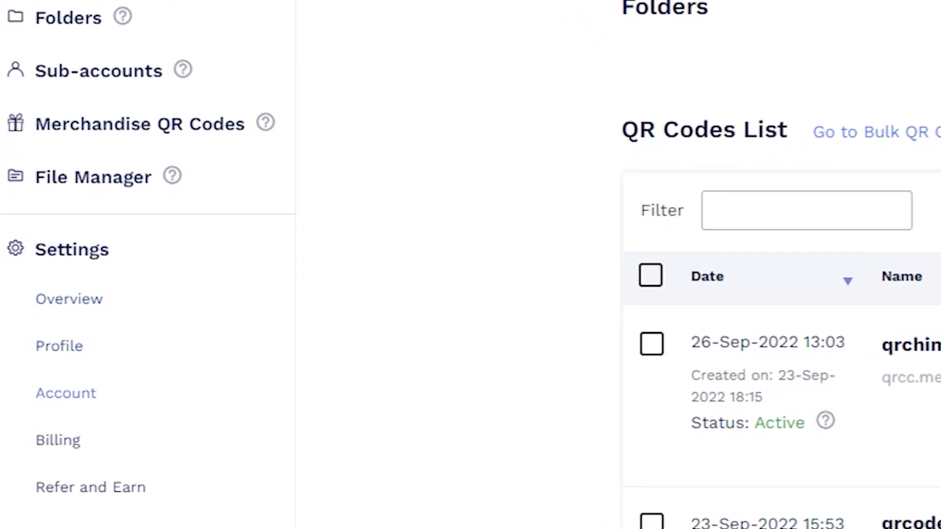
{"action": "left_click", "coordinate": [86, 392]}
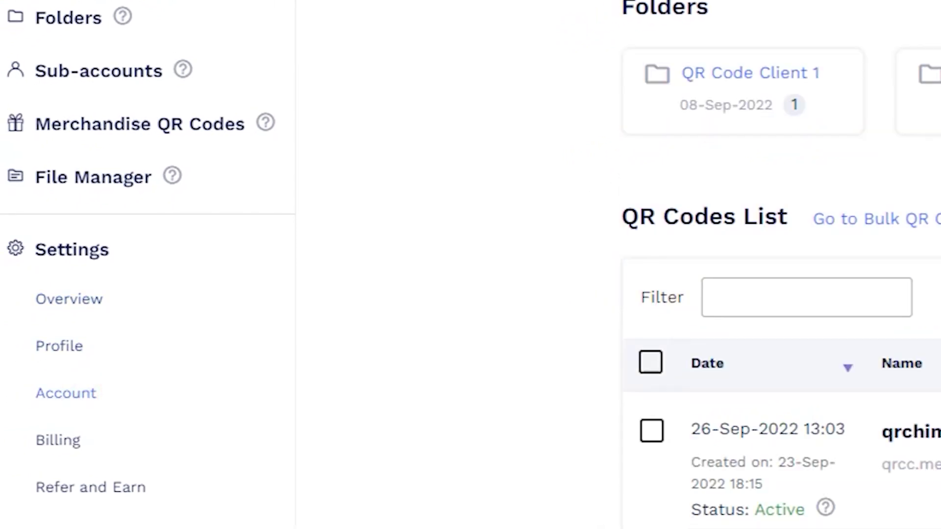
{"action": "left_click", "coordinate": [412, 61]}
{"action": "left_click", "coordinate": [528, 59]}
{"action": "type", "text": "q"}
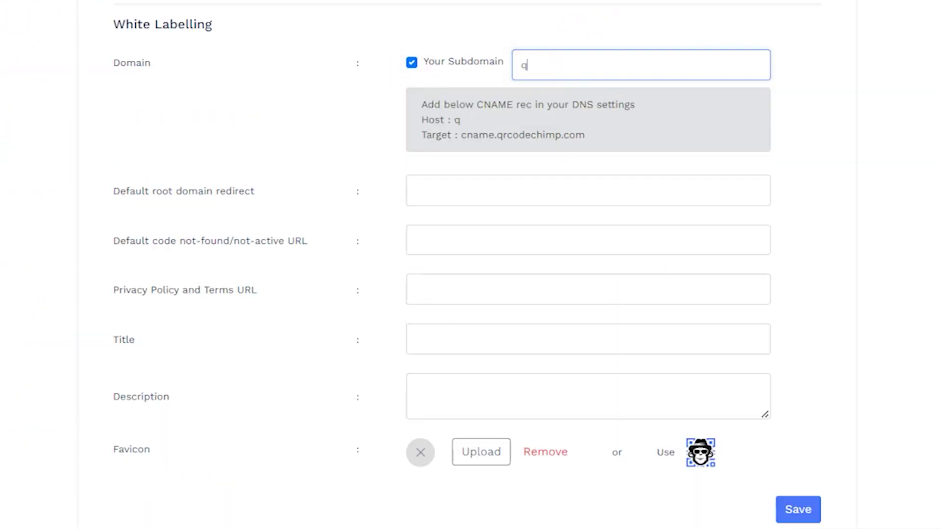
{"action": "type", "text": "r.emilybakery."}
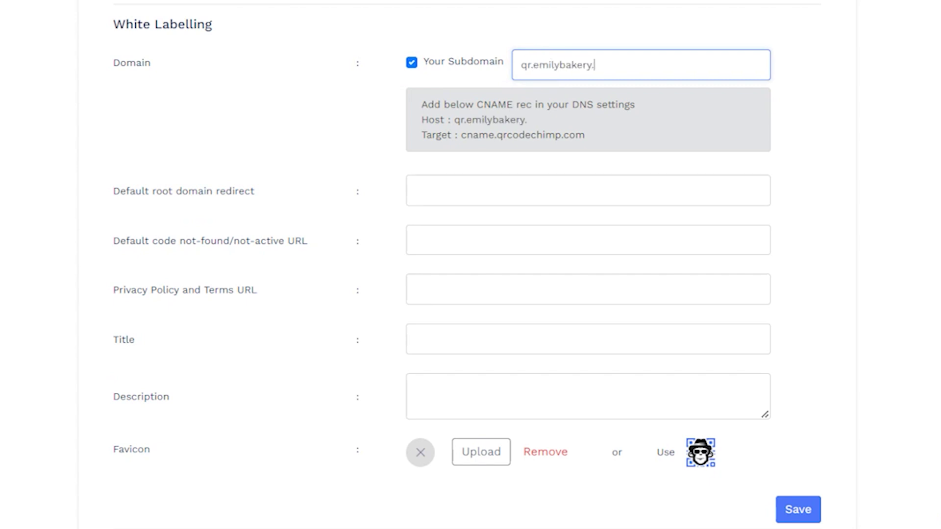
{"action": "type", "text": "in"}
{"action": "left_click", "coordinate": [798, 509]}
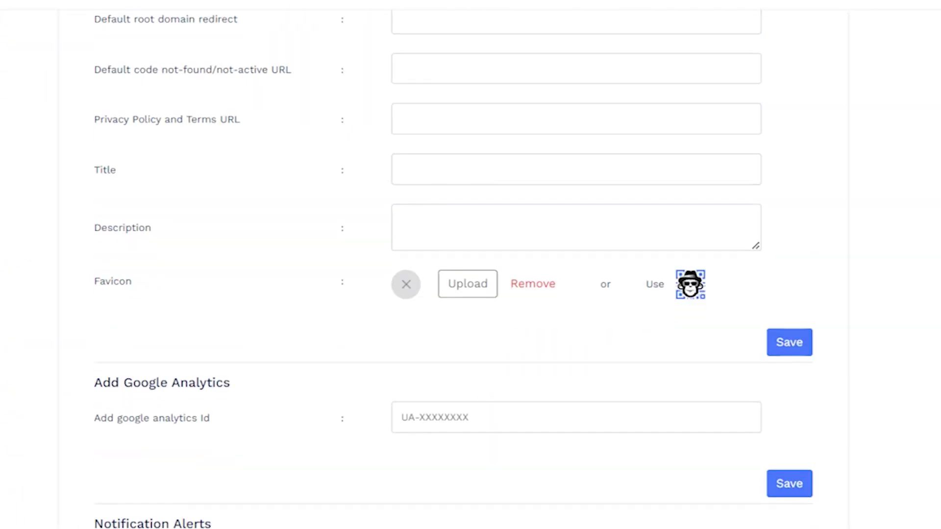
Step: Switch on Daily and Weekly Newsletter alerts and enter two notification e-mail addresses
{"action": "scroll", "coordinate": [470, 265], "scroll_direction": "down", "scroll_amount": 6}
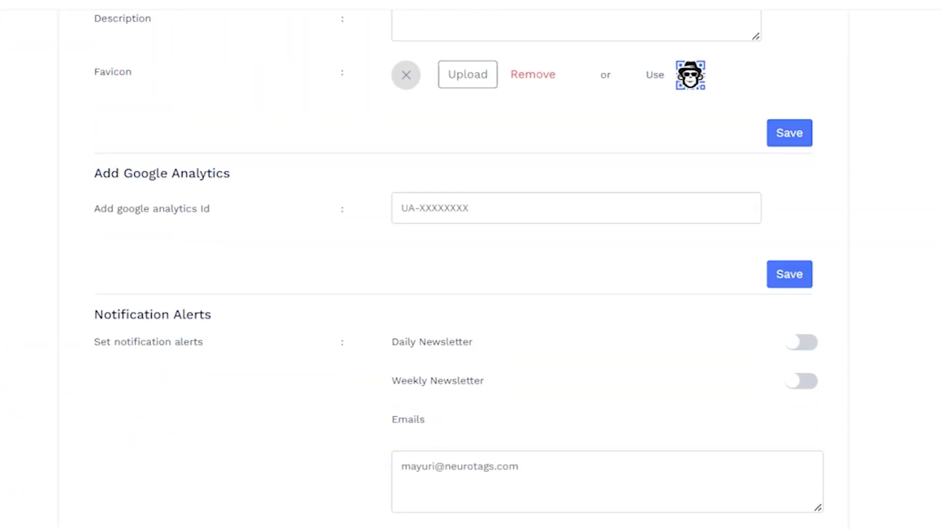
{"action": "left_click", "coordinate": [799, 267]}
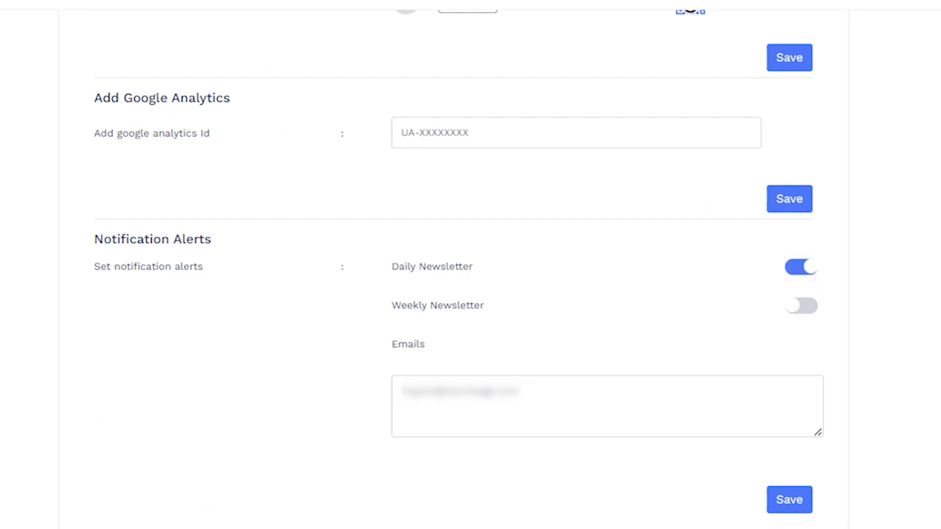
{"action": "left_click", "coordinate": [795, 305]}
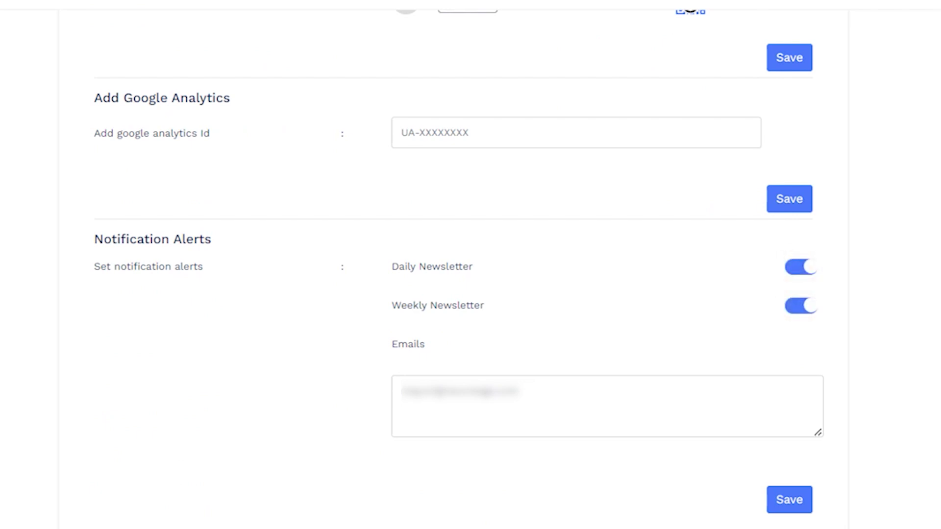
{"action": "left_click", "coordinate": [407, 391]}
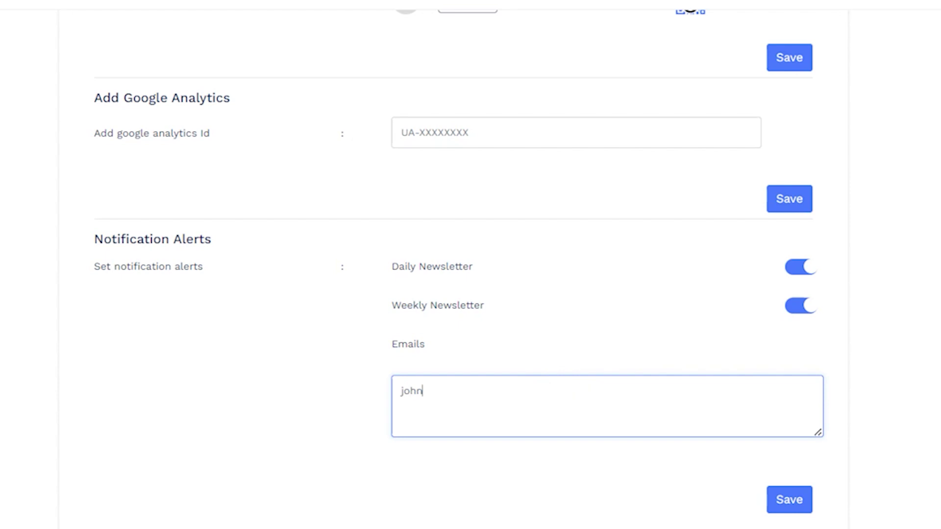
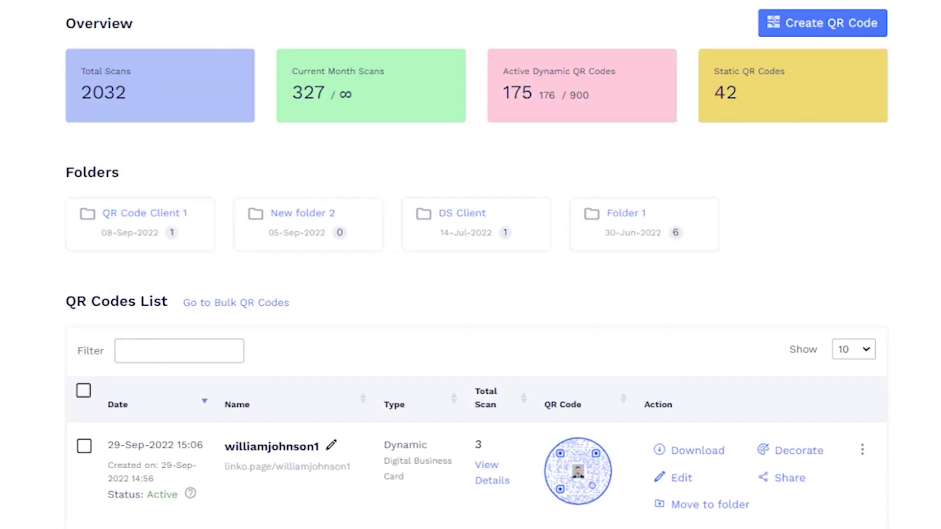
Step: Open Export Data from Analytics and check the 03-07-2022 to 30-09-2022 date range
{"action": "left_click", "coordinate": [90, 129]}
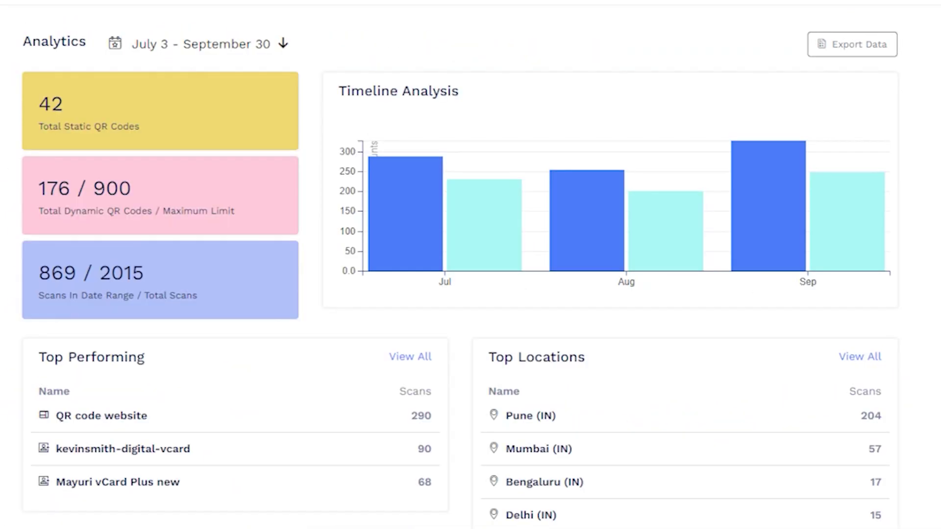
{"action": "left_click", "coordinate": [833, 43]}
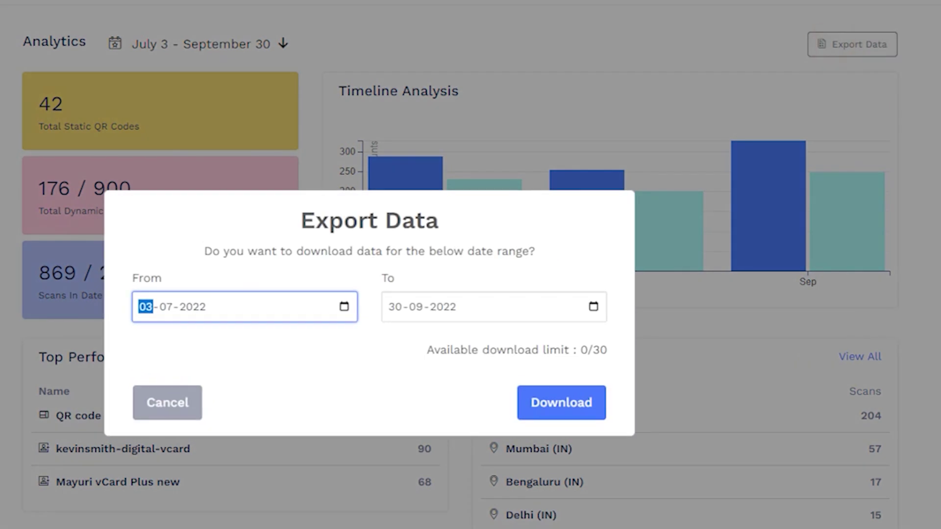
{"action": "left_click", "coordinate": [344, 306]}
{"action": "left_click", "coordinate": [319, 377]}
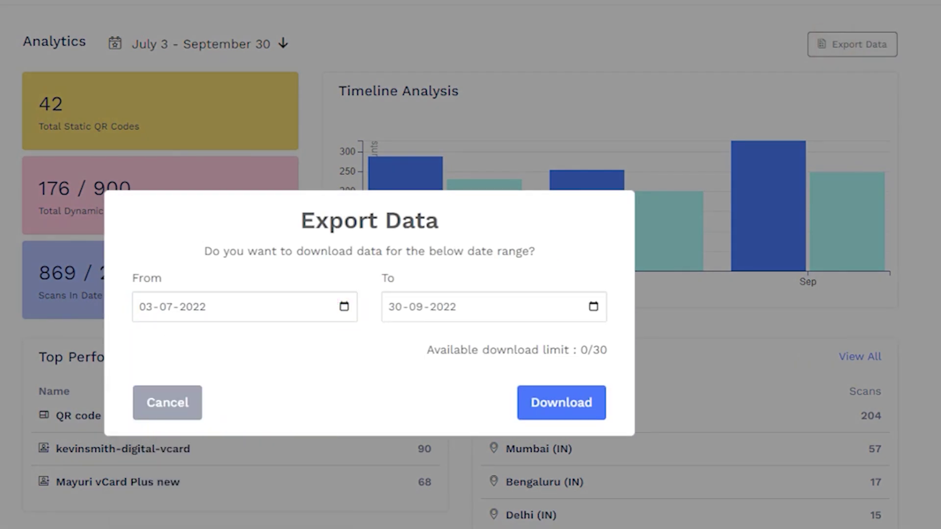
{"action": "left_click", "coordinate": [593, 307]}
{"action": "left_click", "coordinate": [590, 266]}
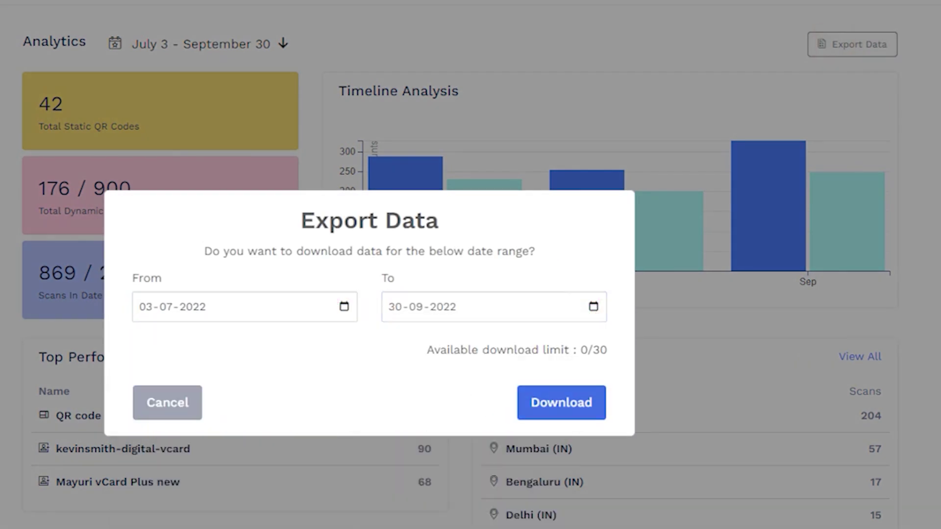